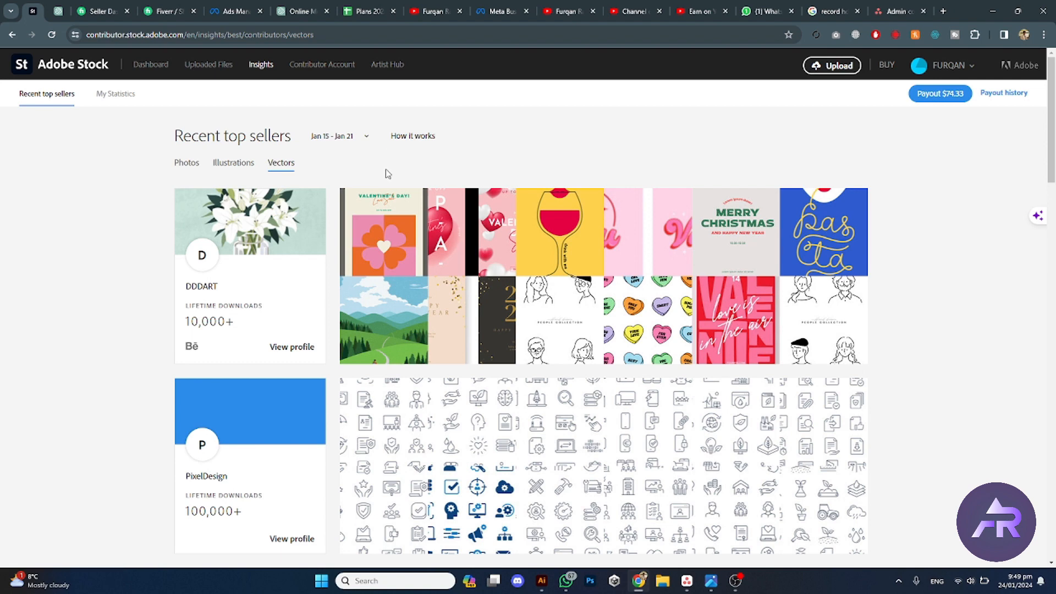
Step: Browse the photo portfolios of the recent top sellers on the contributor Insights page
click(261, 66)
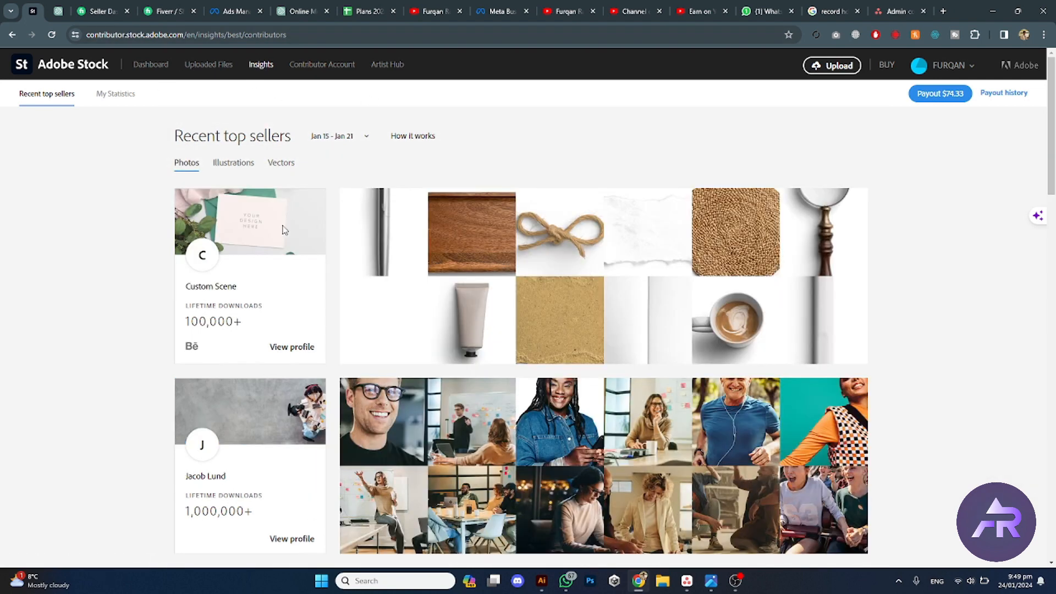
scroll(276, 243, down, 2)
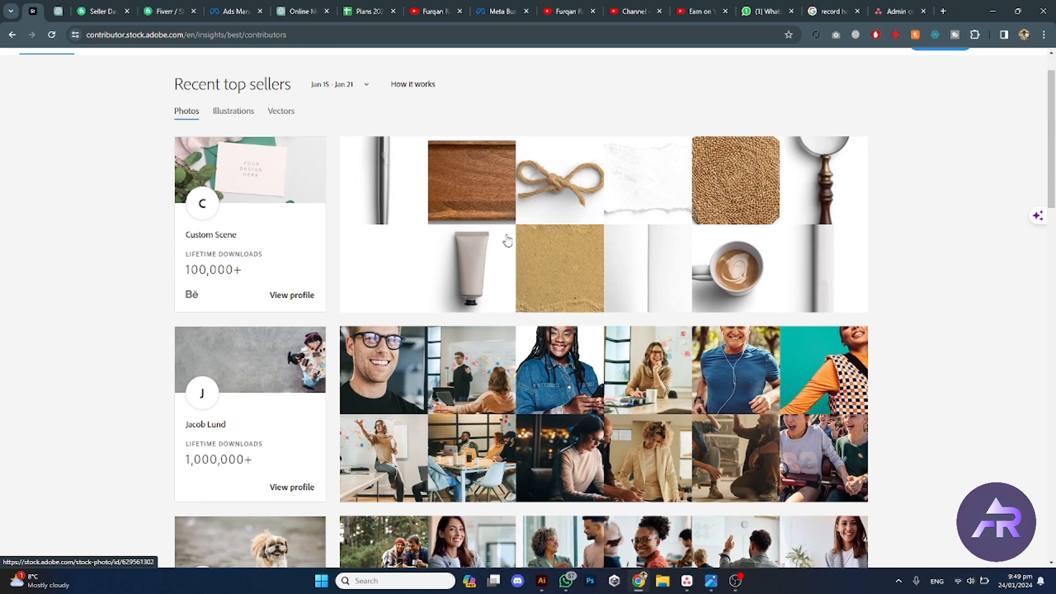
scroll(524, 278, down, 10)
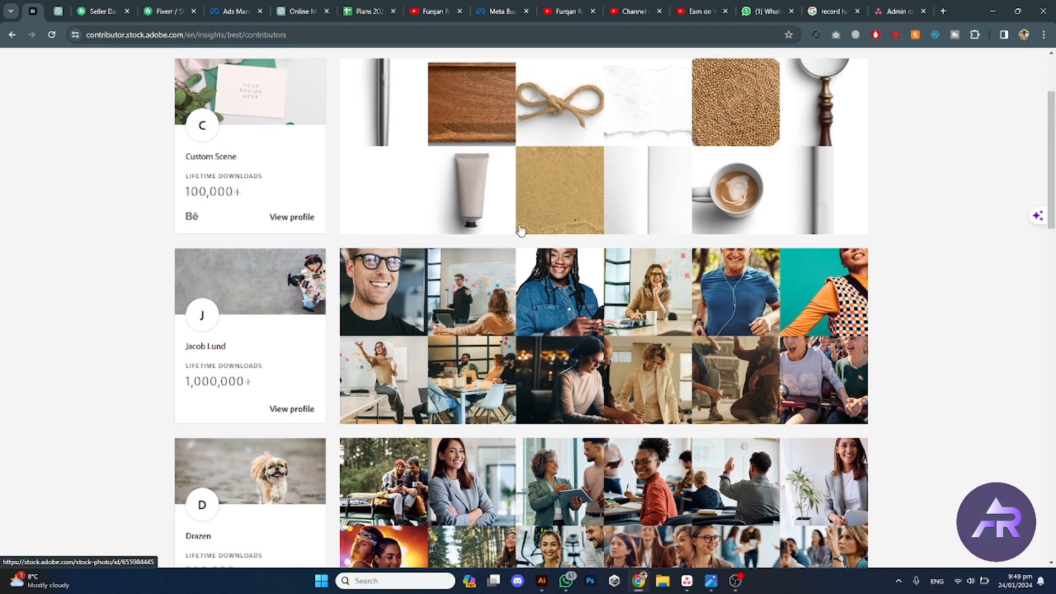
scroll(468, 294, down, 12)
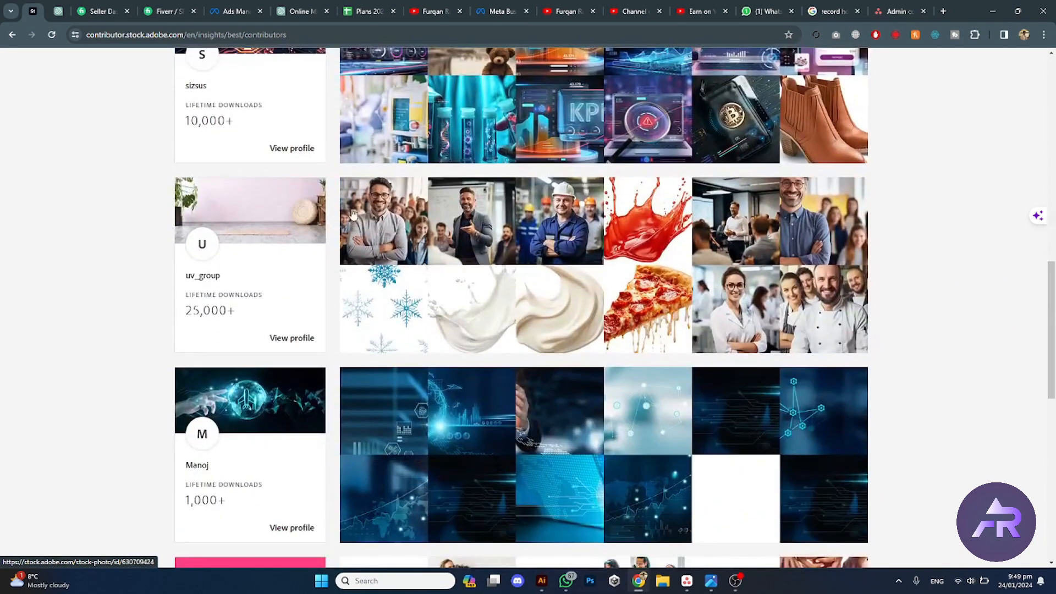
scroll(436, 335, up, 20)
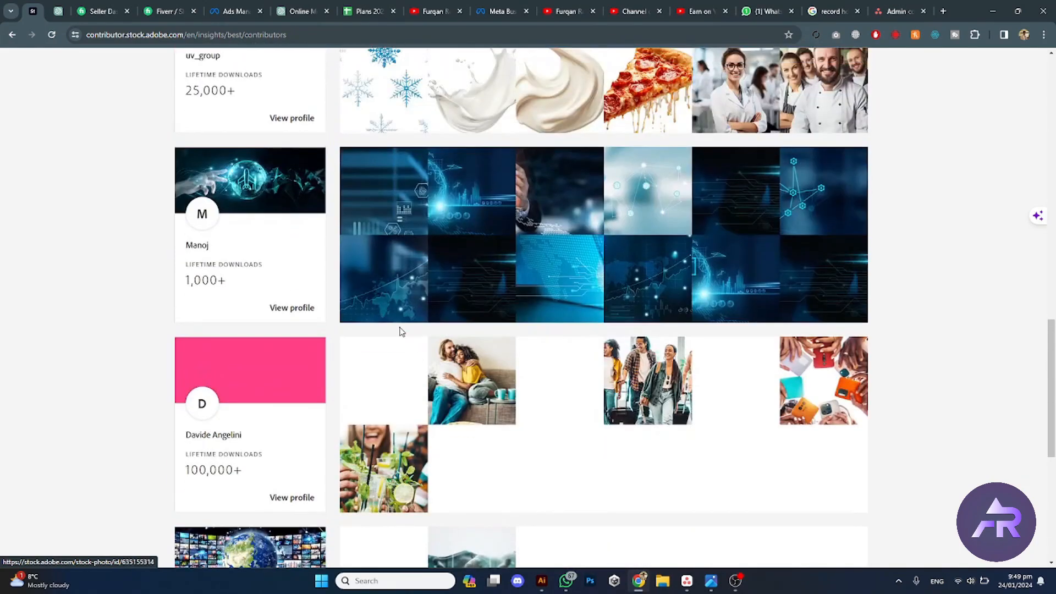
scroll(249, 230, up, 2)
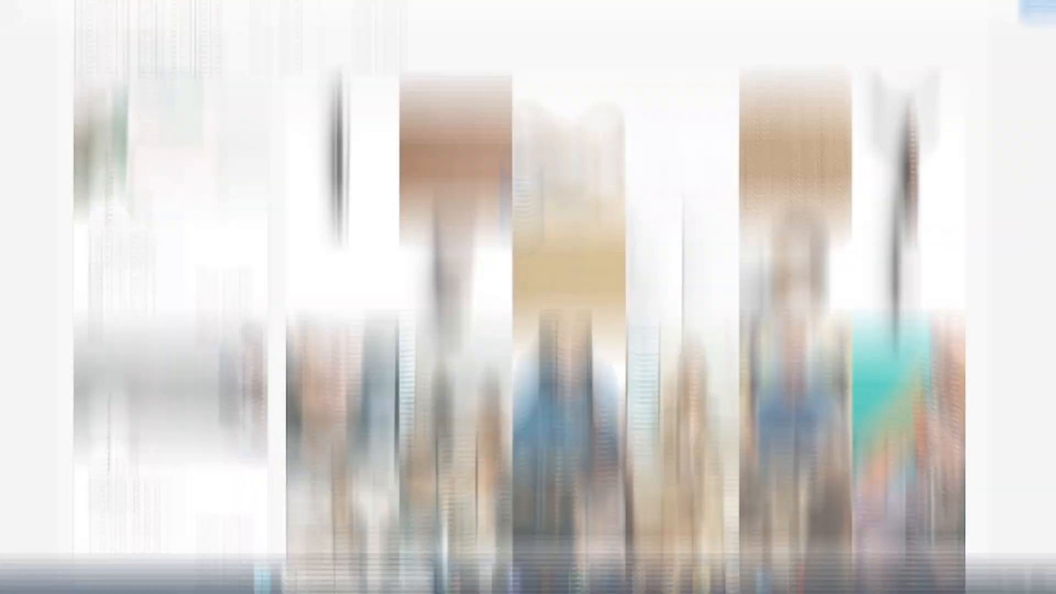
Step: Browse the recent top sellers listed under Illustrations and Vectors
click(233, 163)
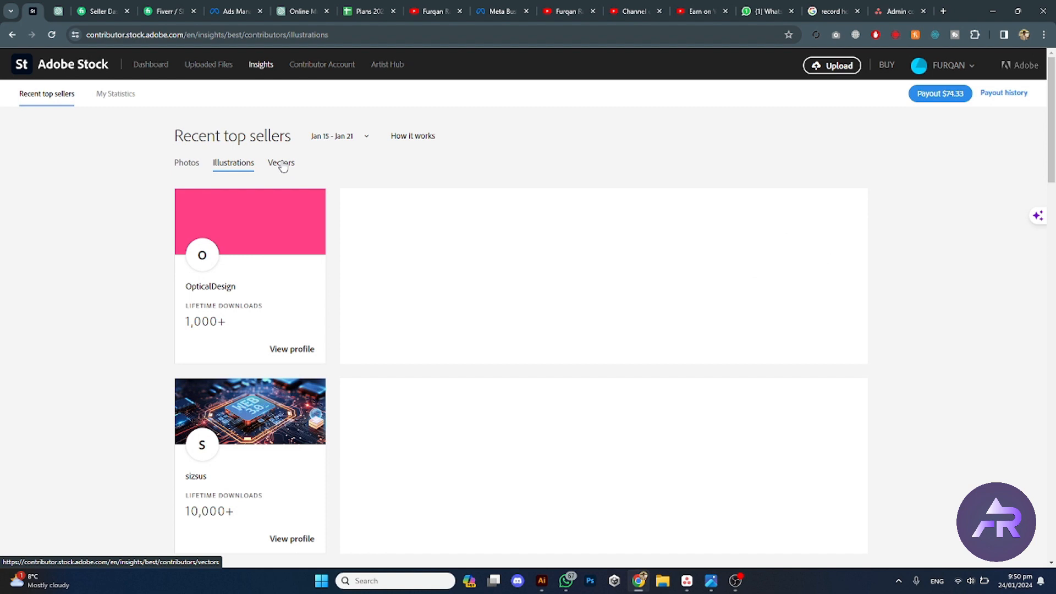
click(281, 163)
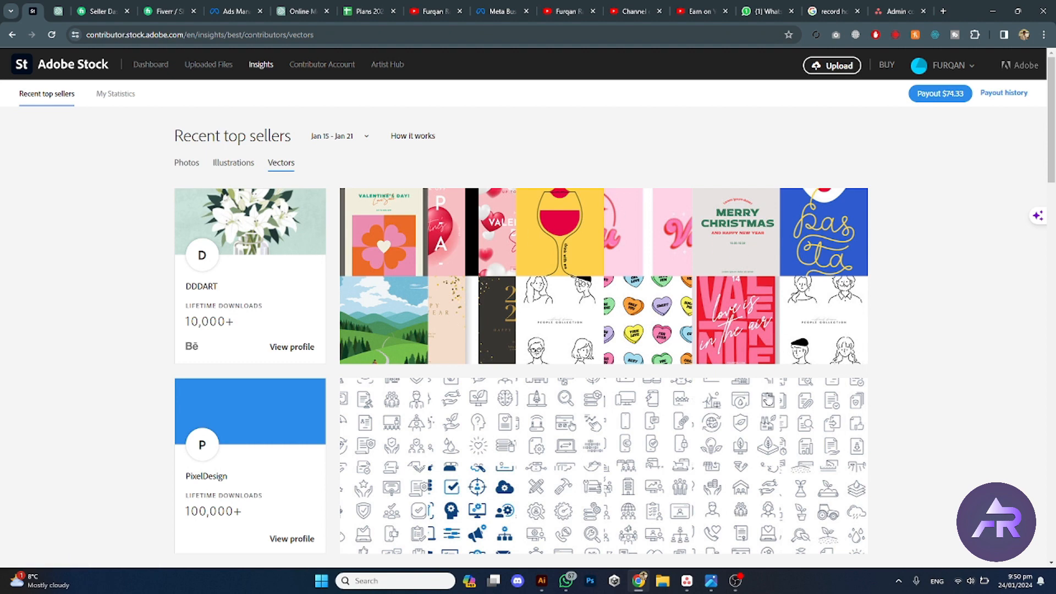
scroll(636, 427, down, 4)
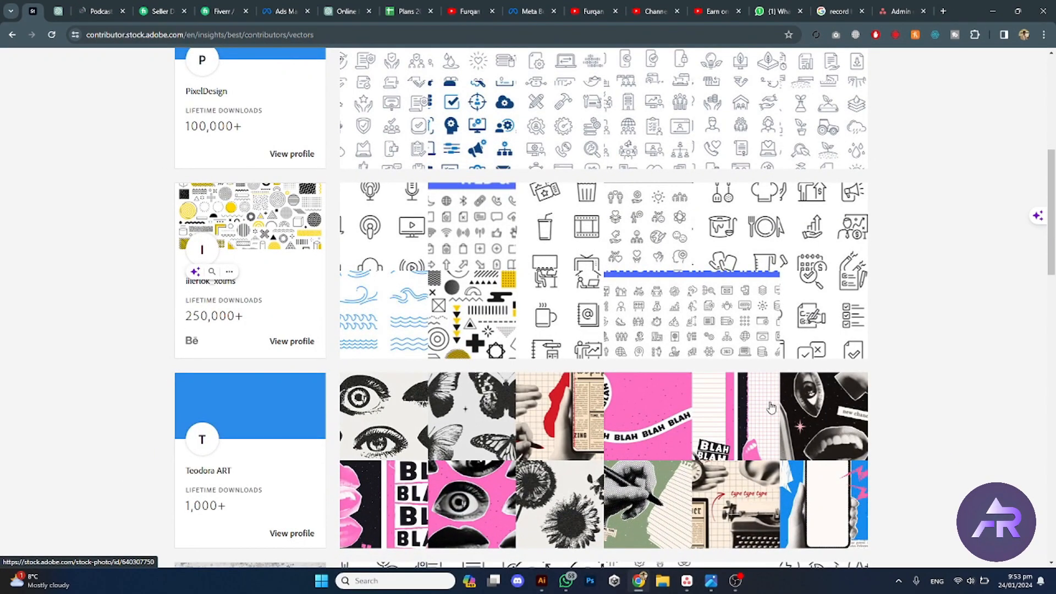
scroll(765, 407, up, 1)
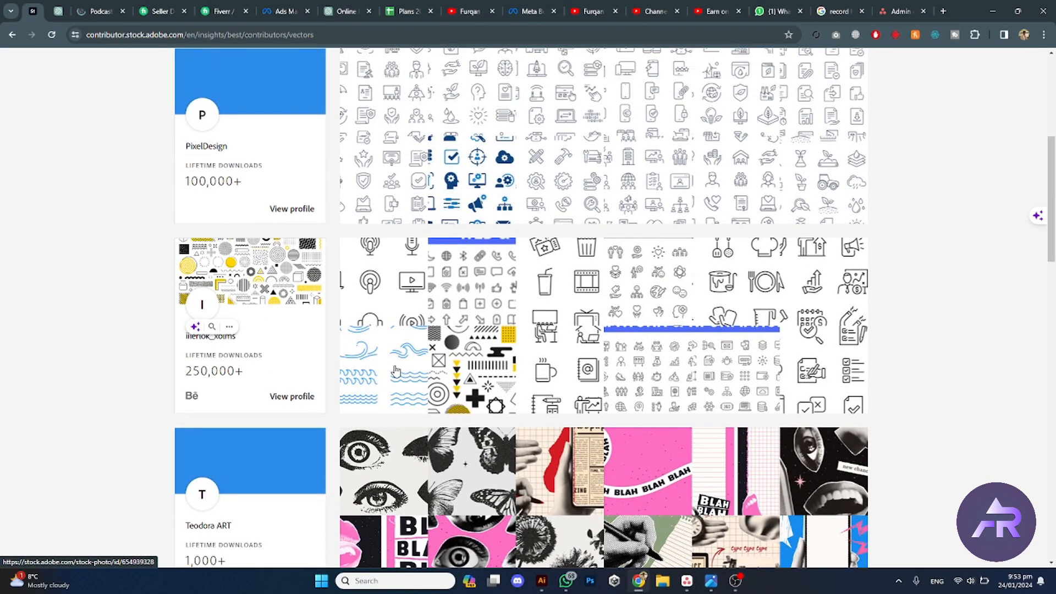
scroll(498, 358, down, 1)
scroll(498, 359, down, 5)
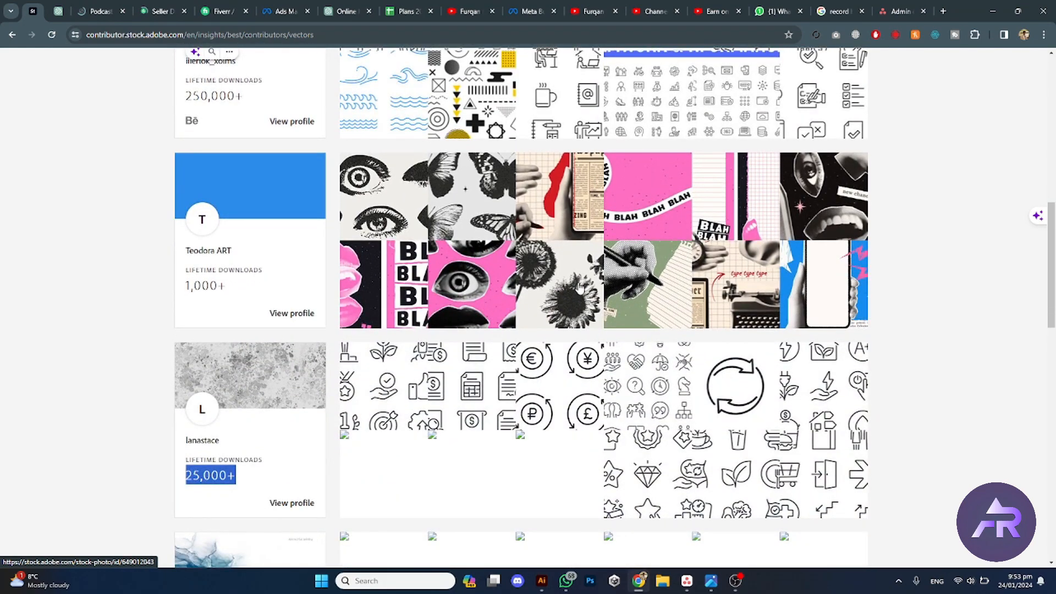
Step: Open the retro photocopy butterfly vector and select the title phrase 'Trendy elements with a retro photocopy effect'
click(477, 188)
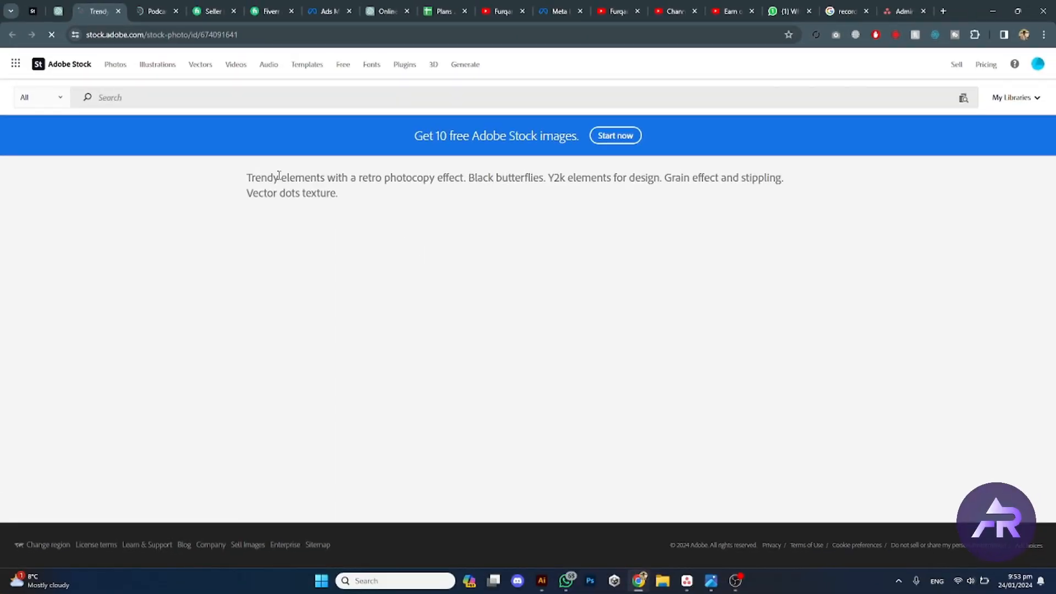
drag(250, 180, 445, 200)
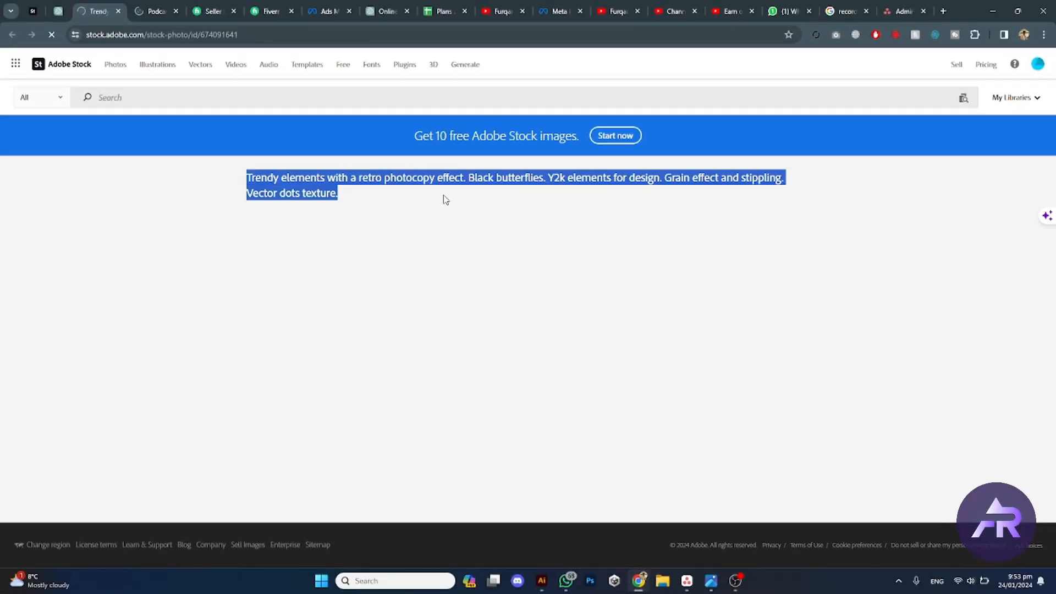
click(377, 194)
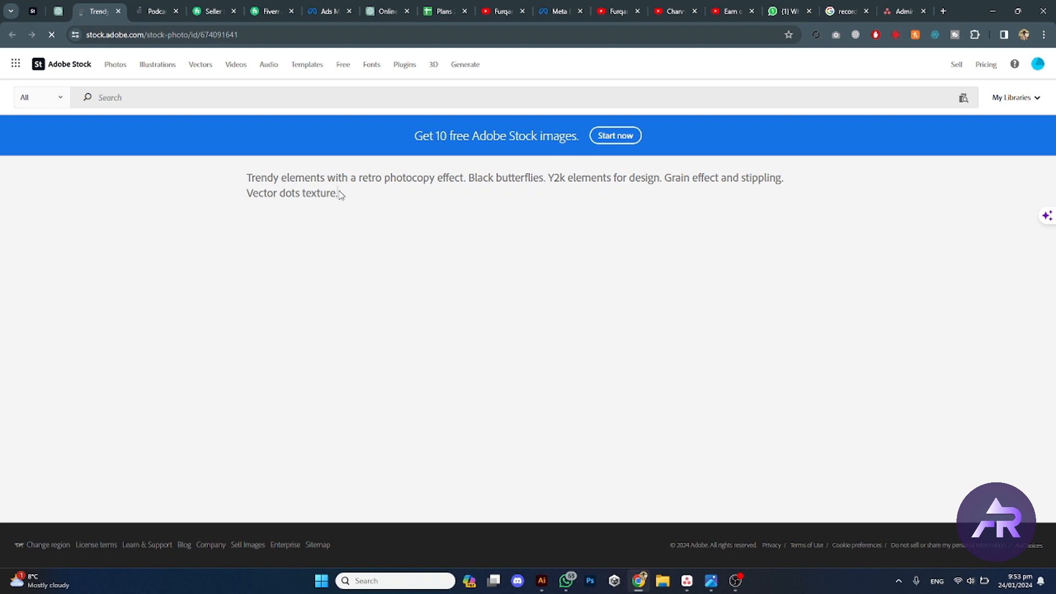
drag(340, 194, 243, 175)
click(243, 179)
drag(464, 176, 247, 173)
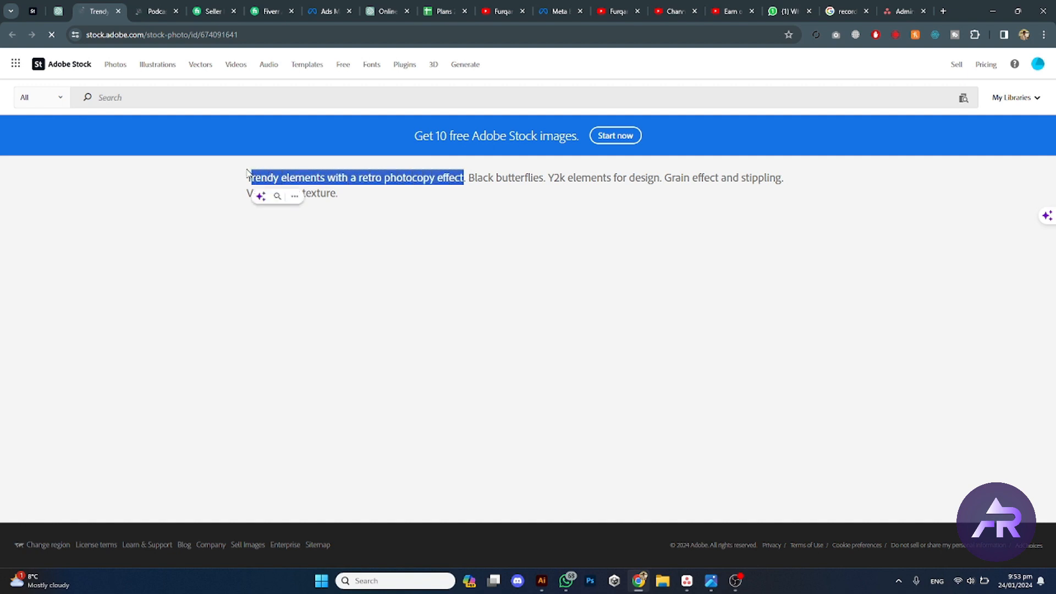
key(shift+Left)
Step: Open Bing Image Creator in another tab
click(159, 8)
click(182, 36)
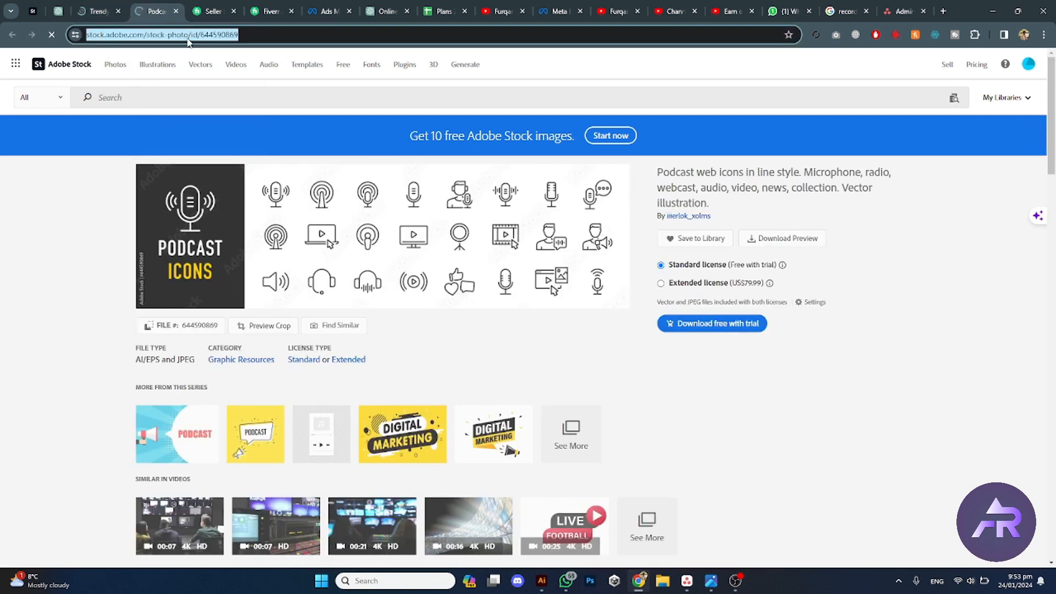
text(bing)
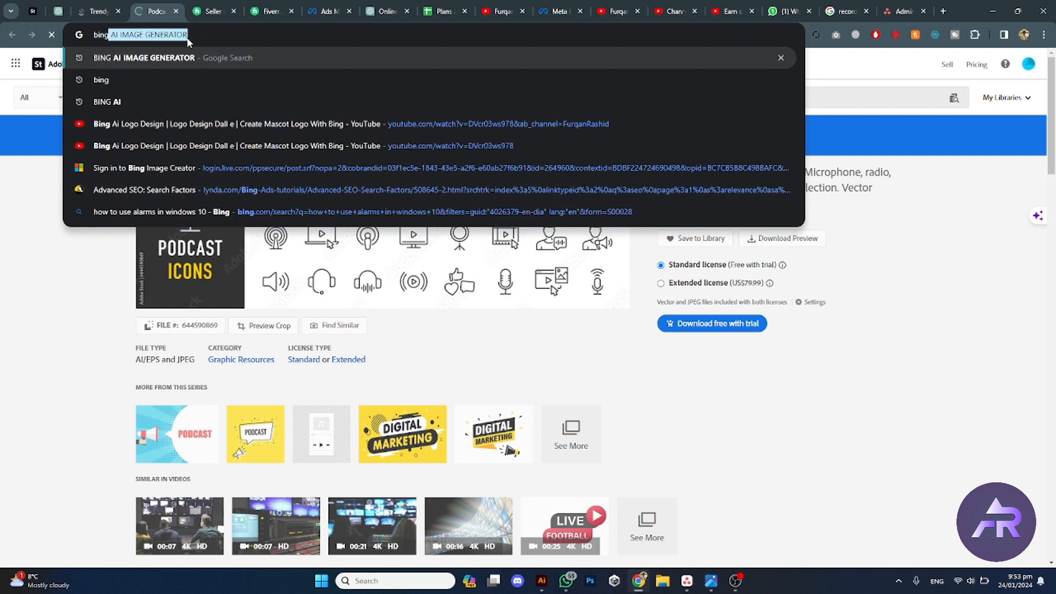
key(Return)
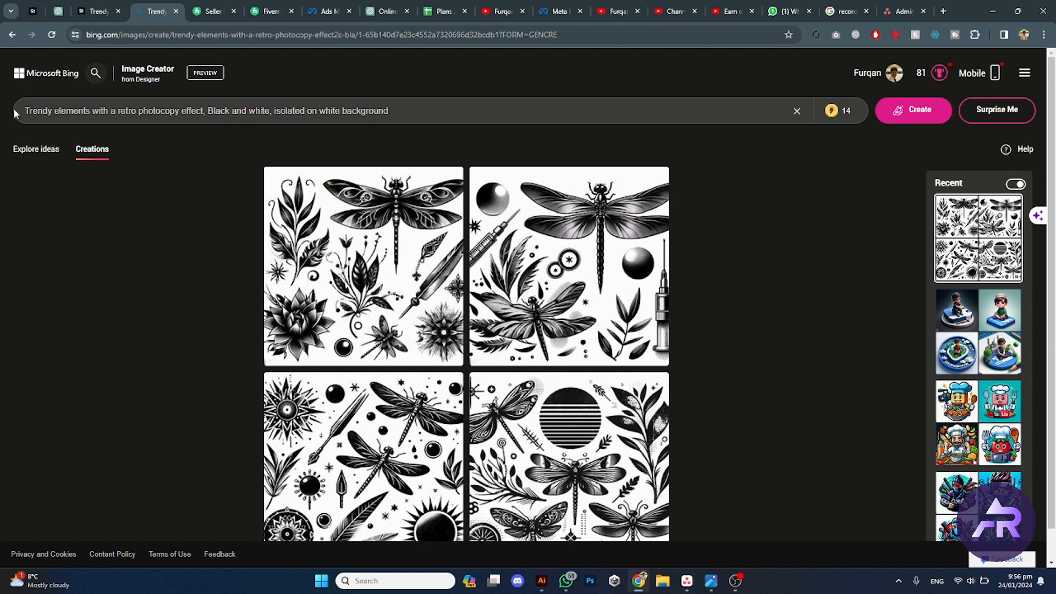
Step: Change the prompt to 'One Dragonfly Trendy styled with a retro photocopy effect, Black and white, isolated on white background' and generate images
text(Dra)
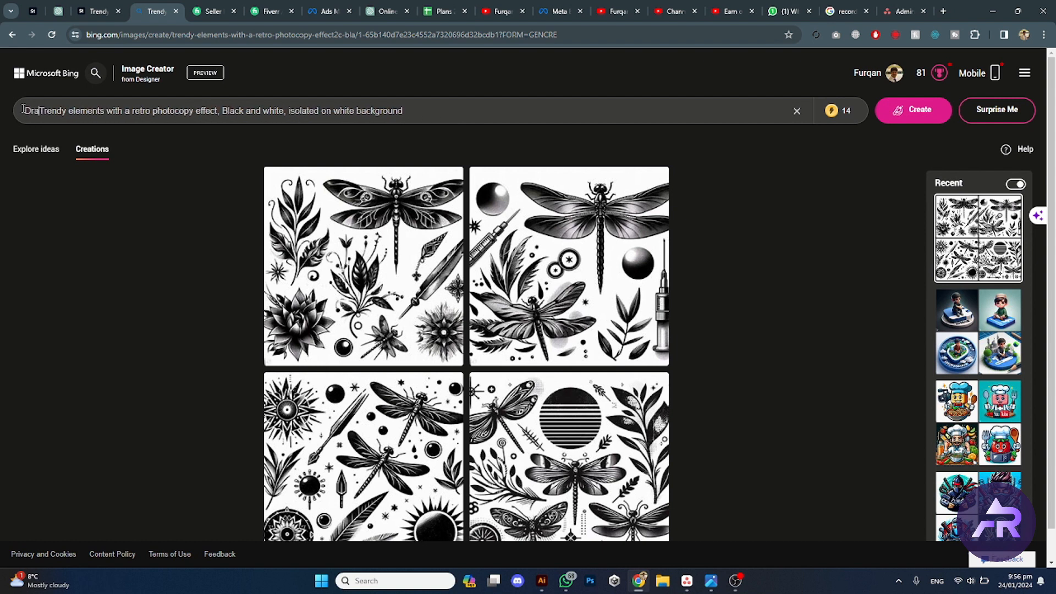
text(gonfly)
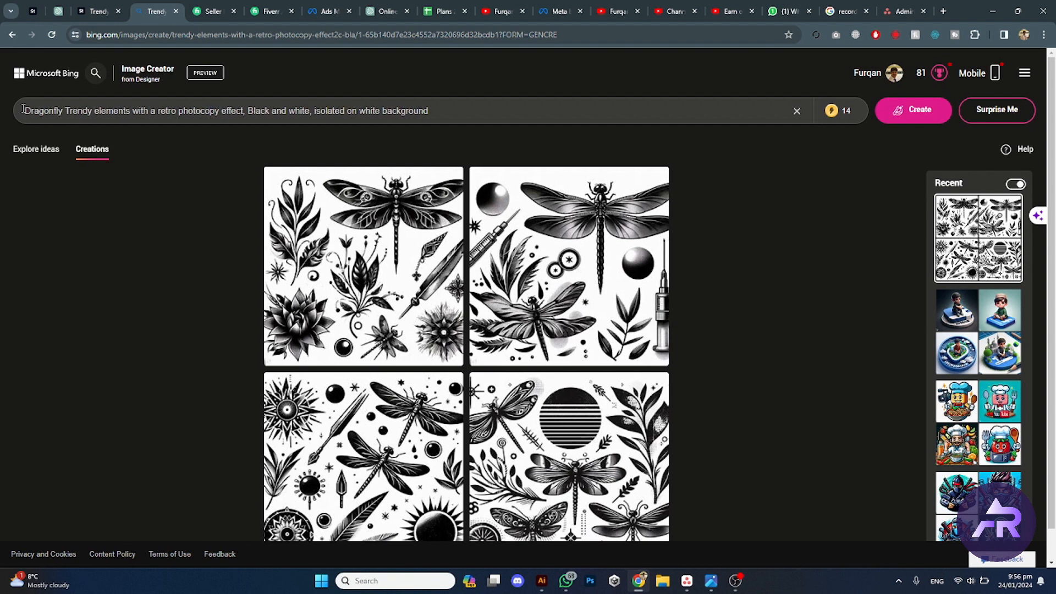
text( One)
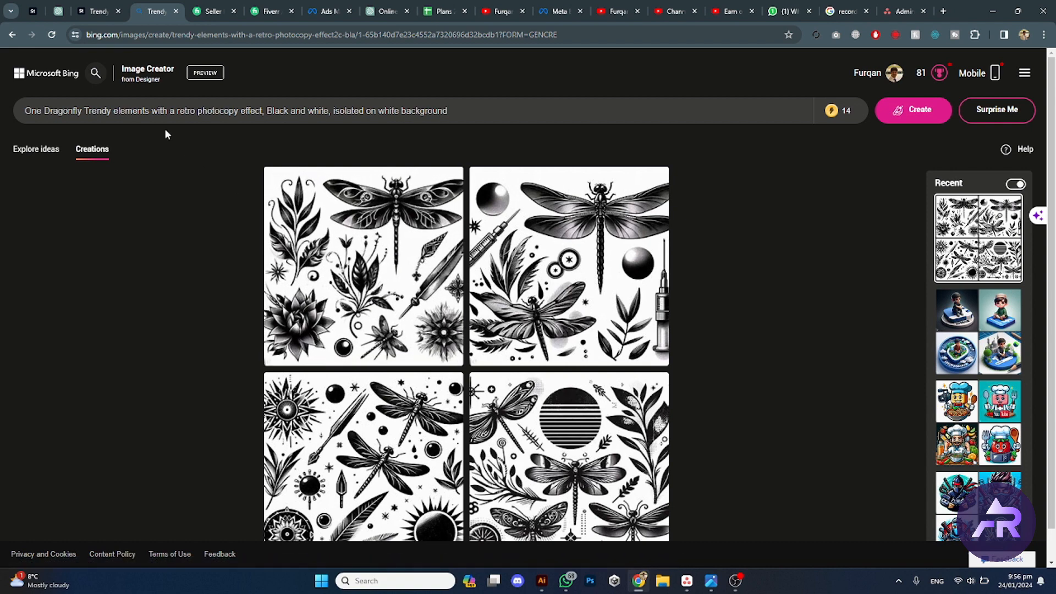
click(37, 115)
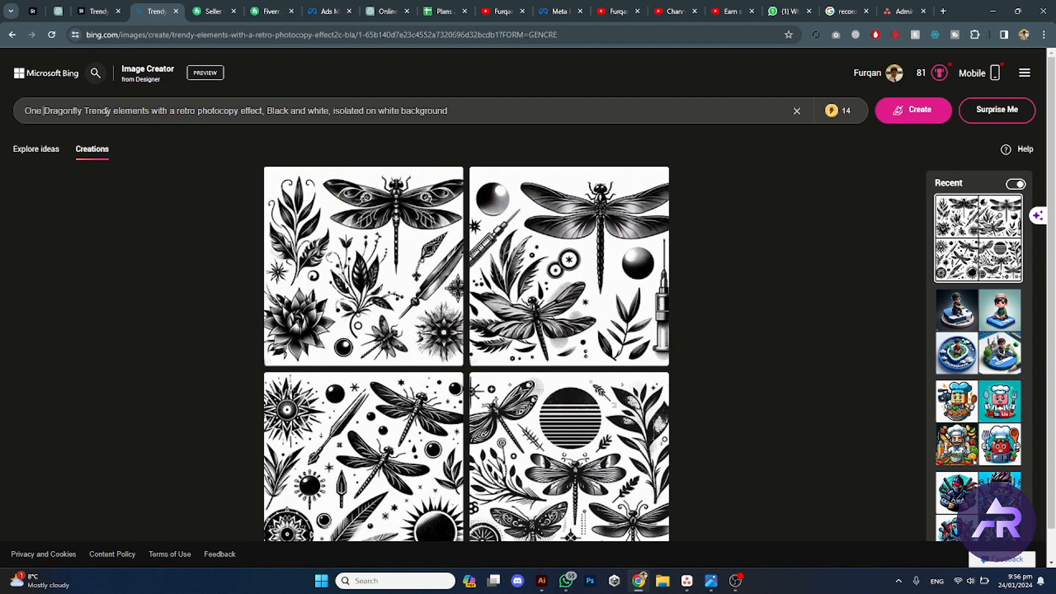
drag(154, 110, 112, 107)
text(style)
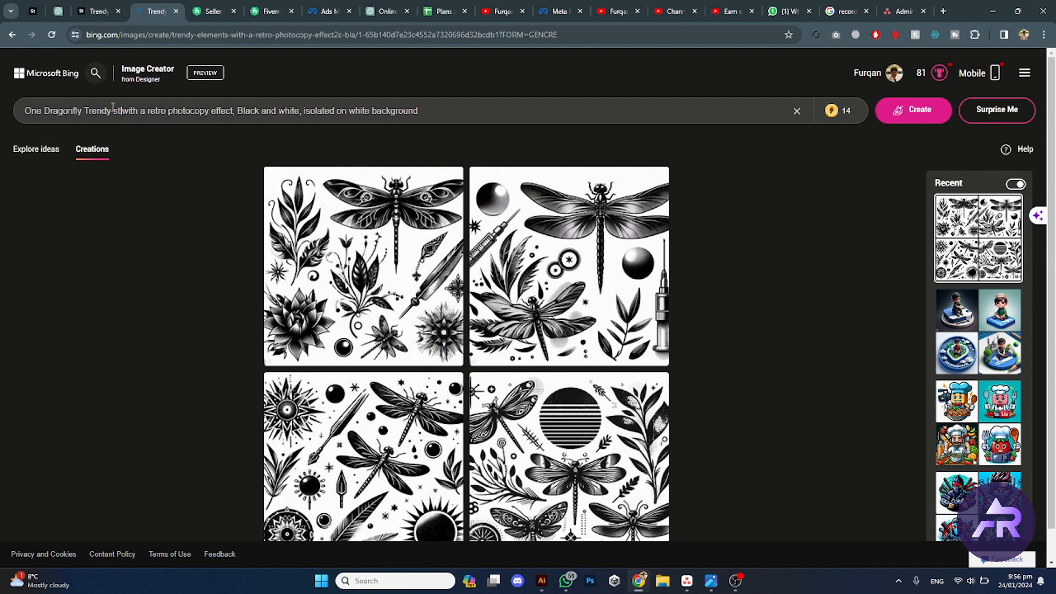
text(d)
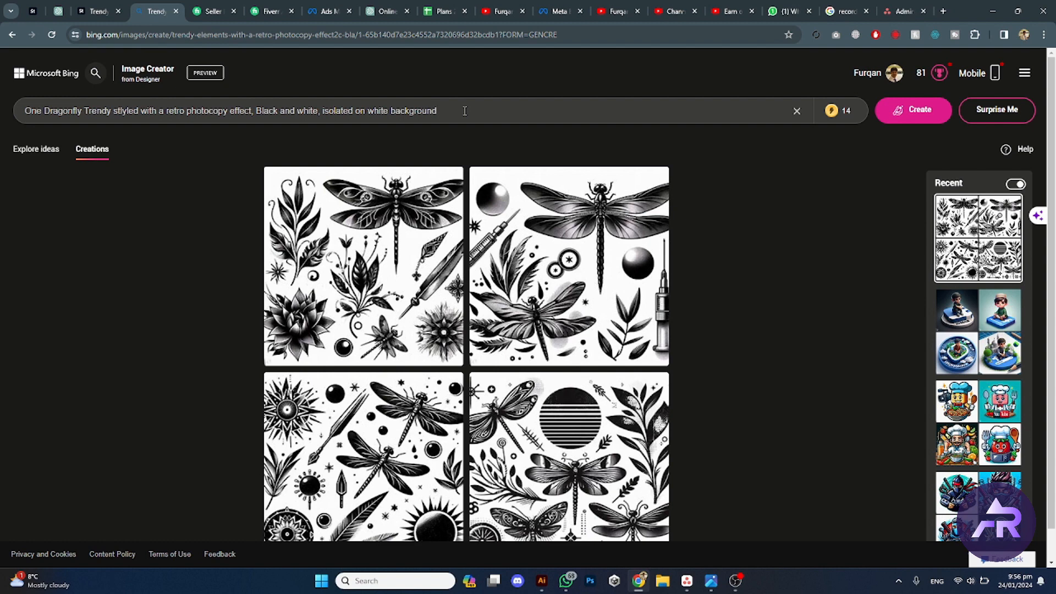
key(Return)
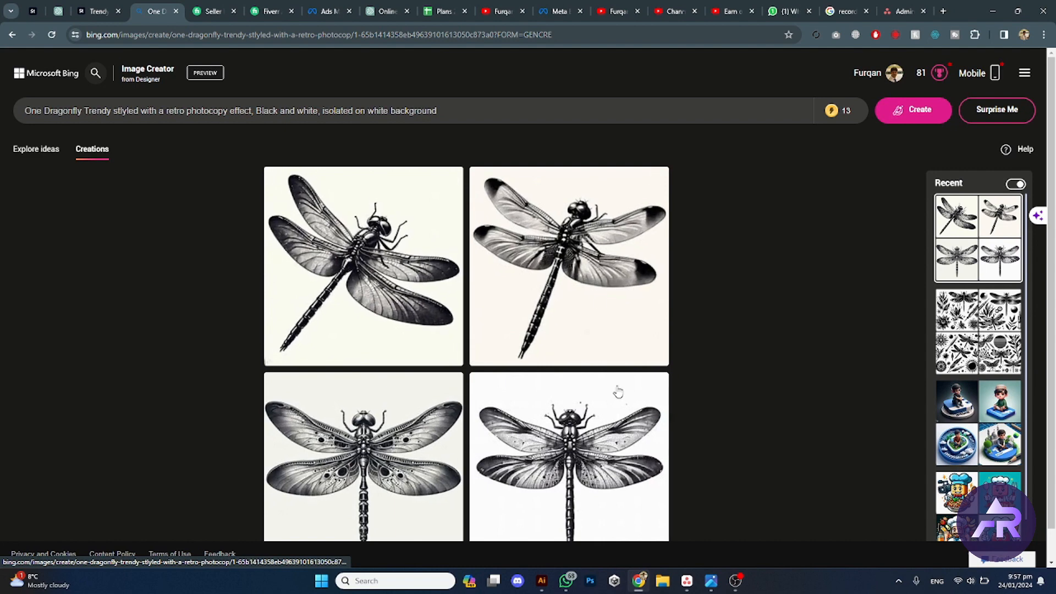
Step: Compare against the stock reference, then open the lower-left dragonfly result and download it
click(100, 7)
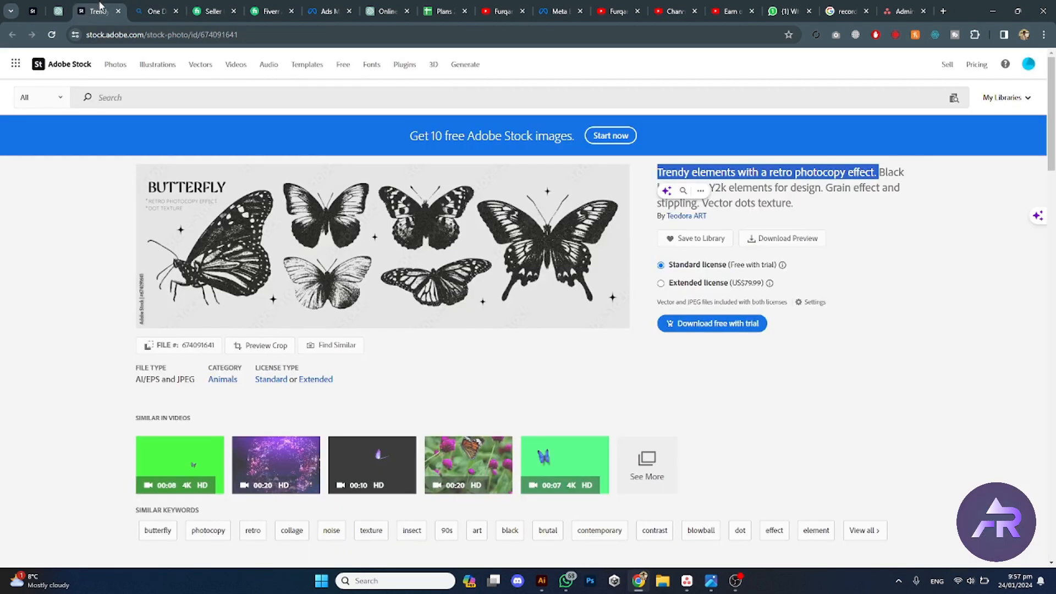
click(162, 6)
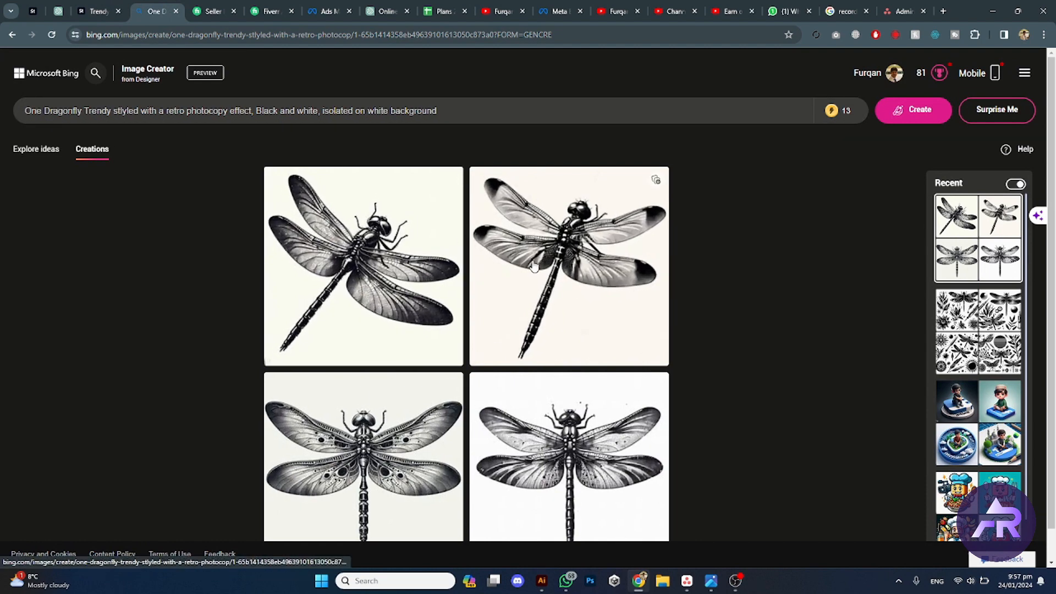
click(386, 461)
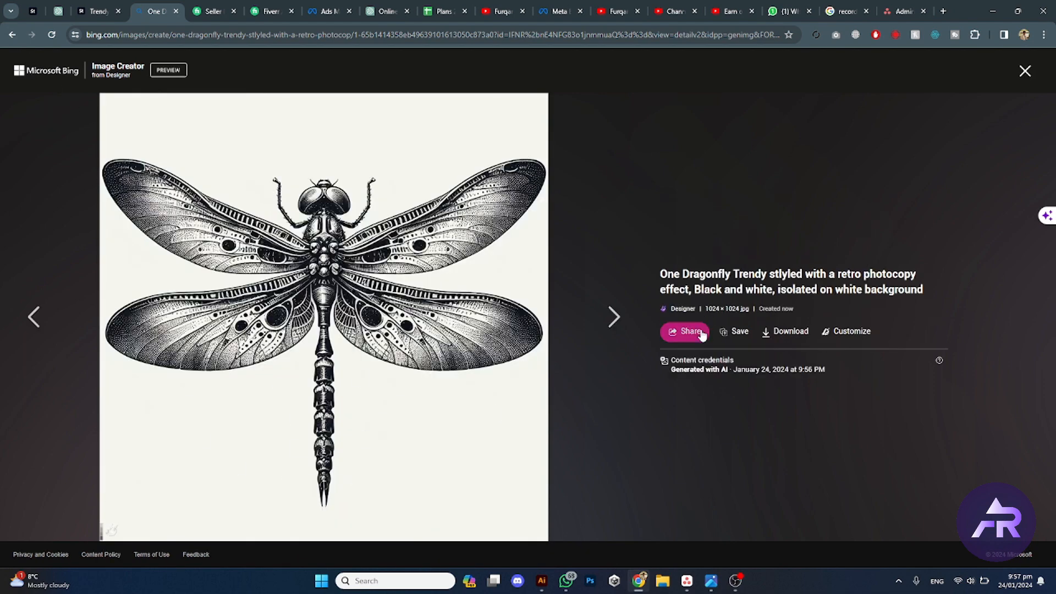
click(791, 332)
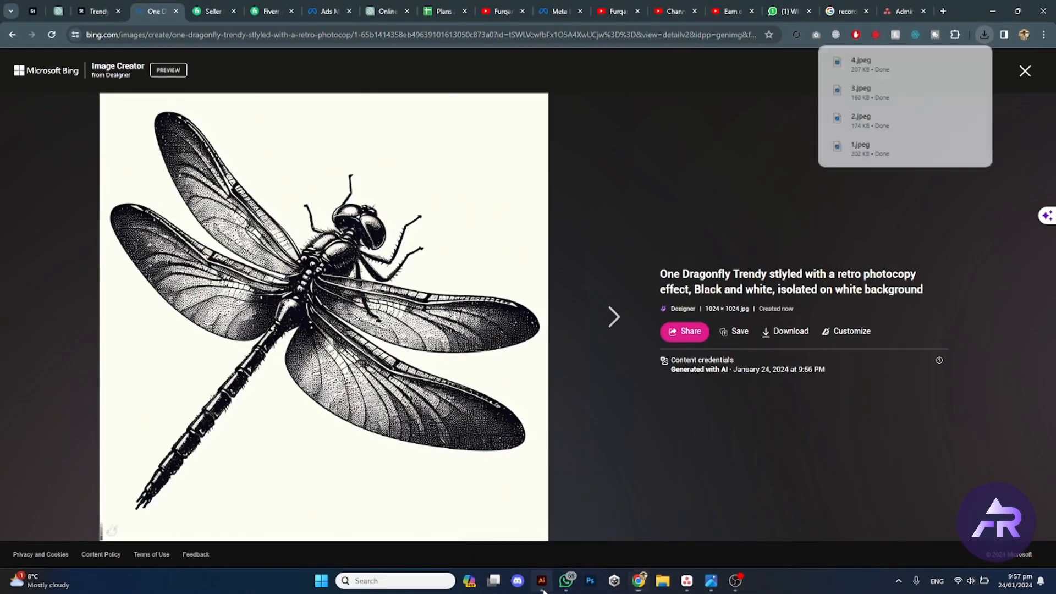
Step: Switch to Illustrator and create a new 1920 x 1080 px Web-Large document
click(542, 581)
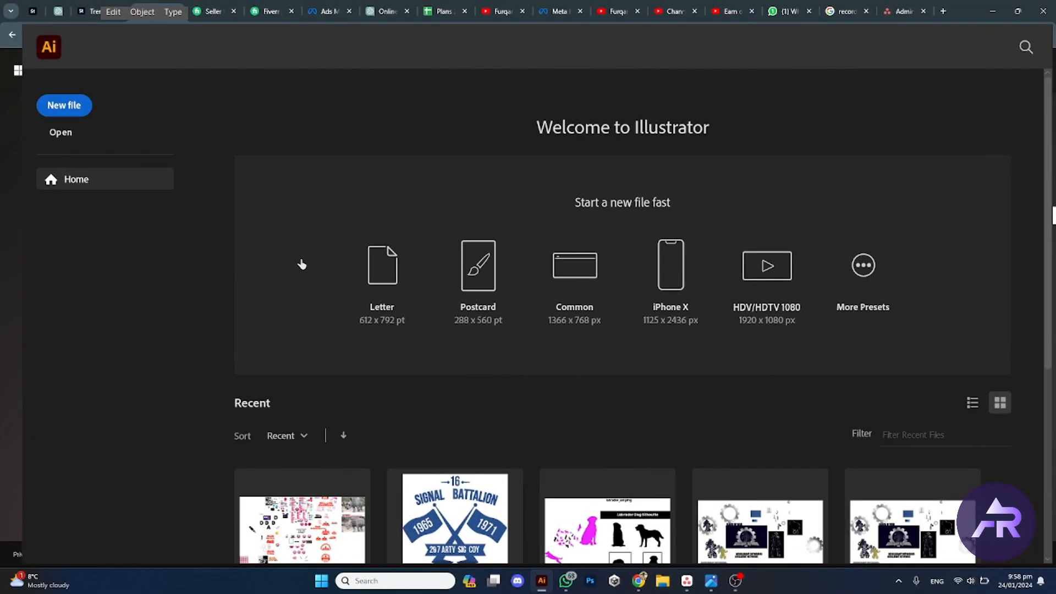
key(ctrl+n)
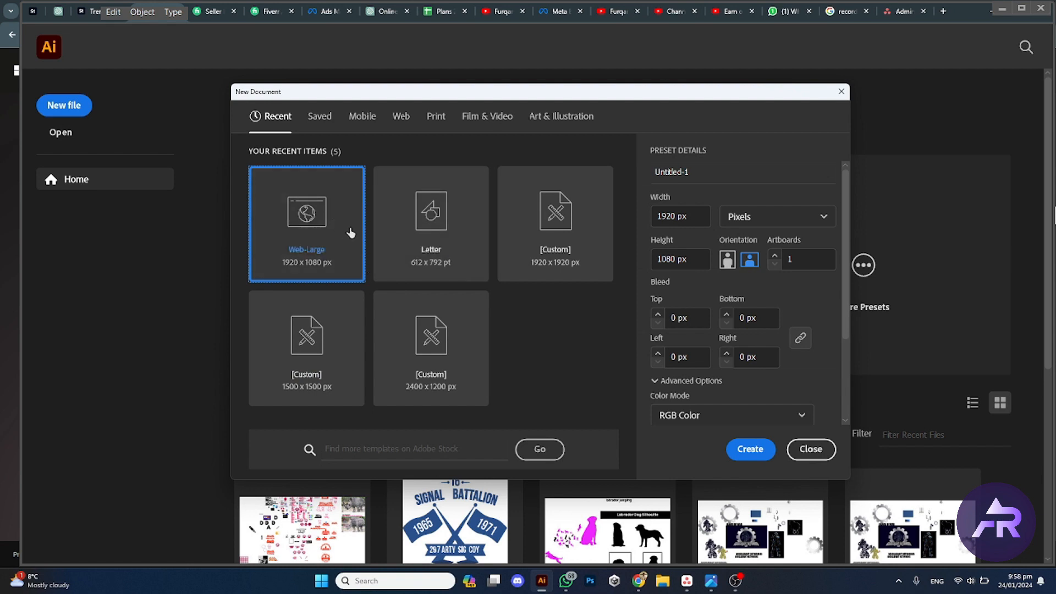
click(755, 451)
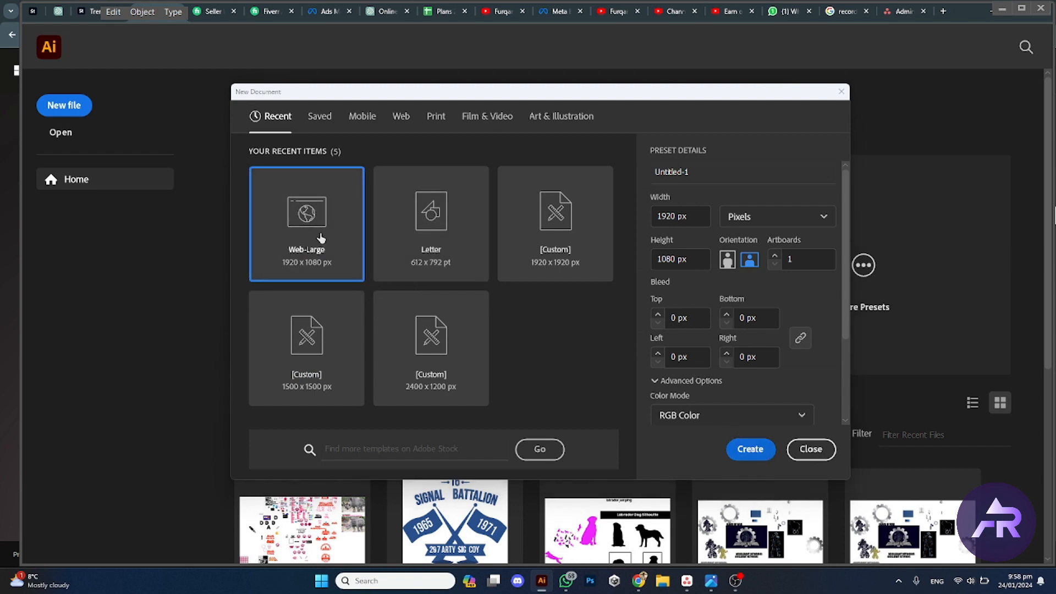
click(757, 450)
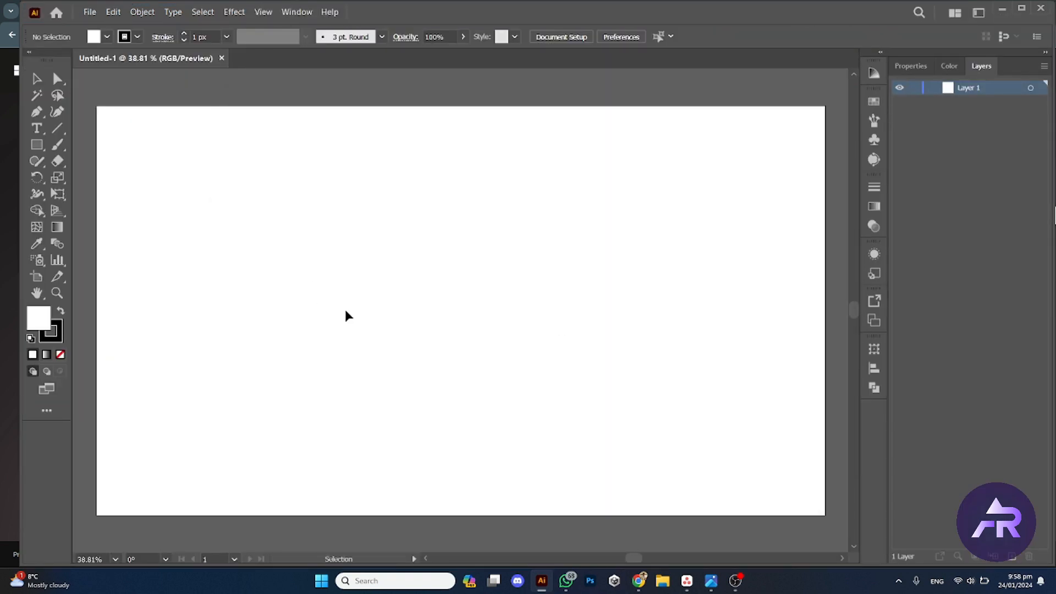
Step: Place the four downloaded dragonfly images from the Desktop folder 'New folder (2)' into the document
key(ctrl)
key(ctrl+shift+p)
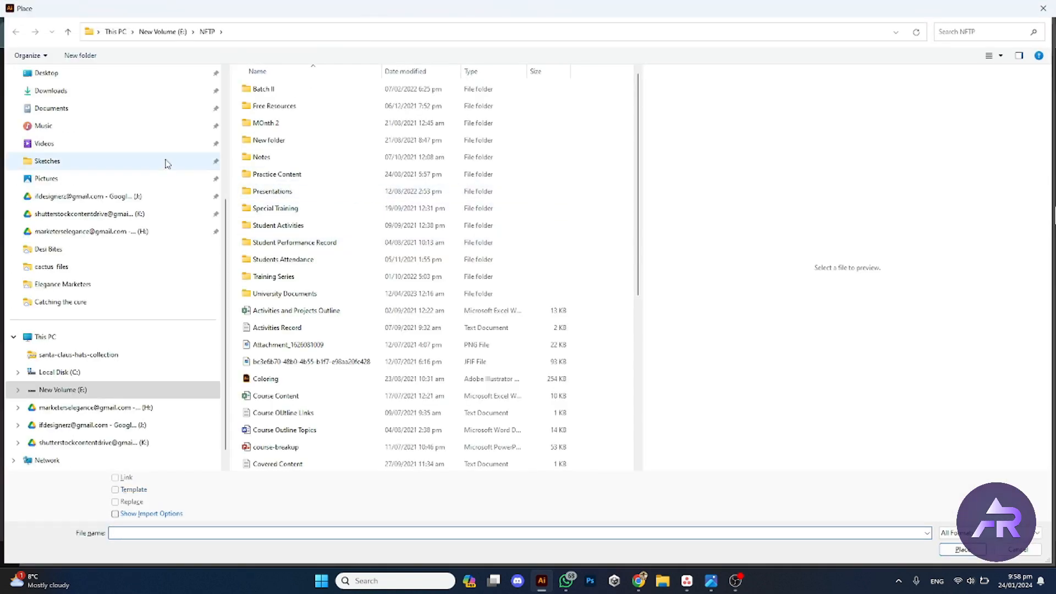
click(70, 76)
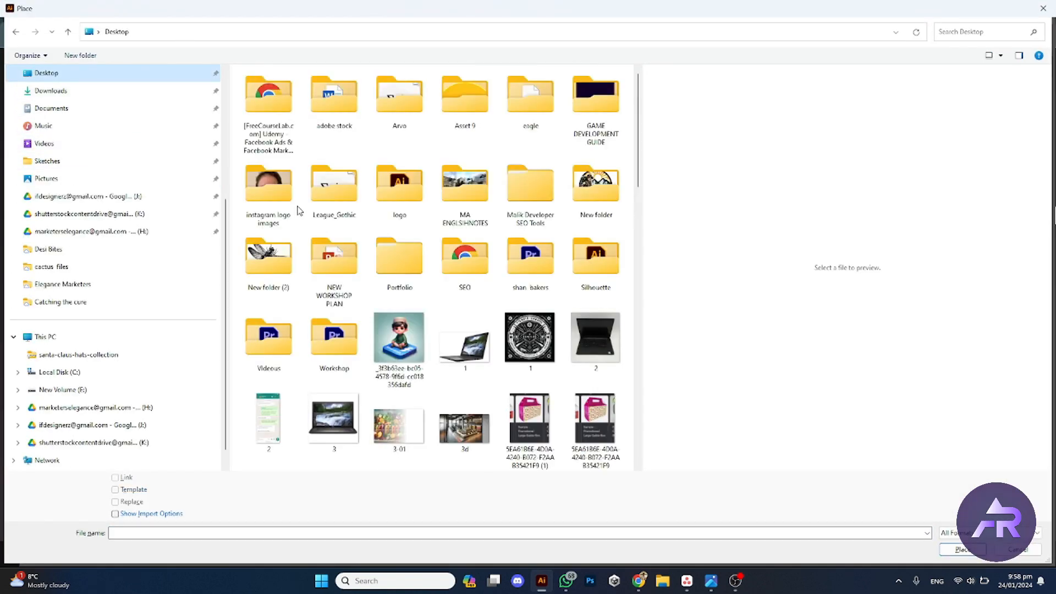
double_click(269, 257)
click(268, 96)
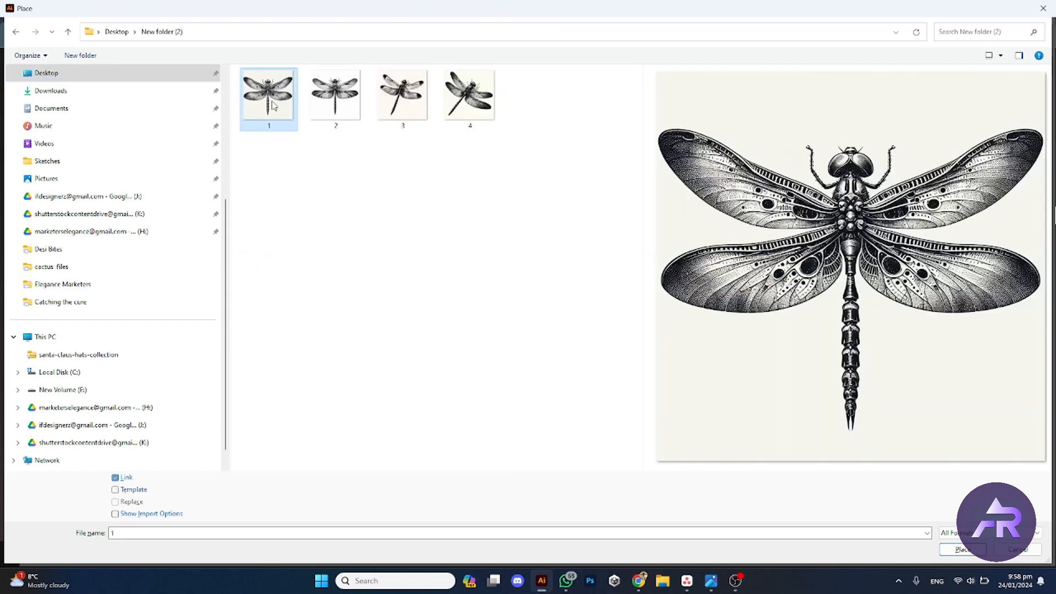
shift+click(462, 111)
click(962, 550)
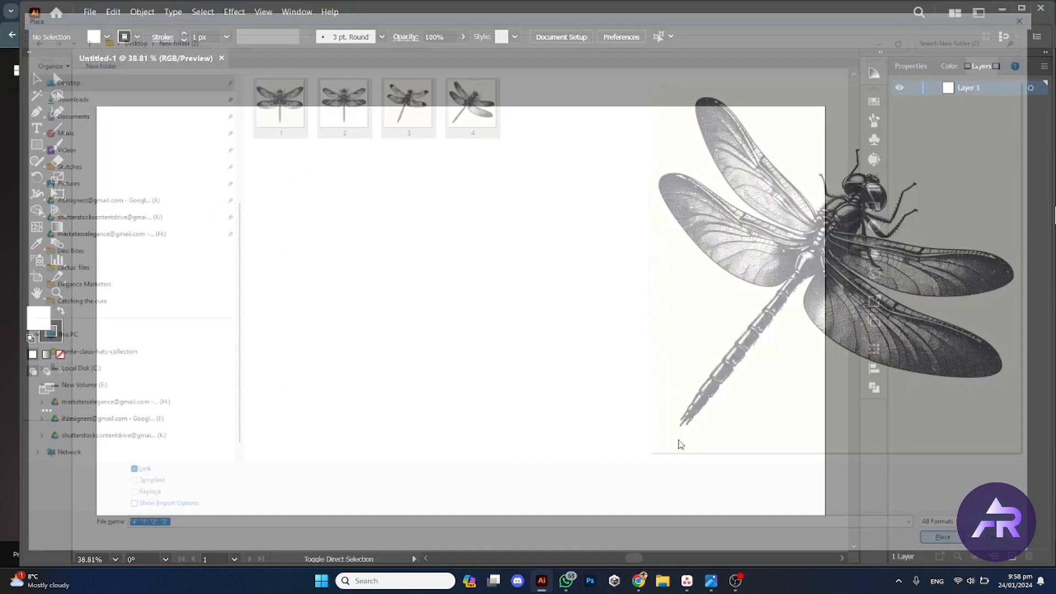
Step: Drop the four dragonfly images onto the artboard, redrawing one placement after undoing it
drag(134, 127, 311, 304)
drag(374, 139, 504, 278)
key(ctrl+z)
drag(573, 130, 714, 273)
drag(358, 368, 574, 552)
drag(532, 376, 532, 287)
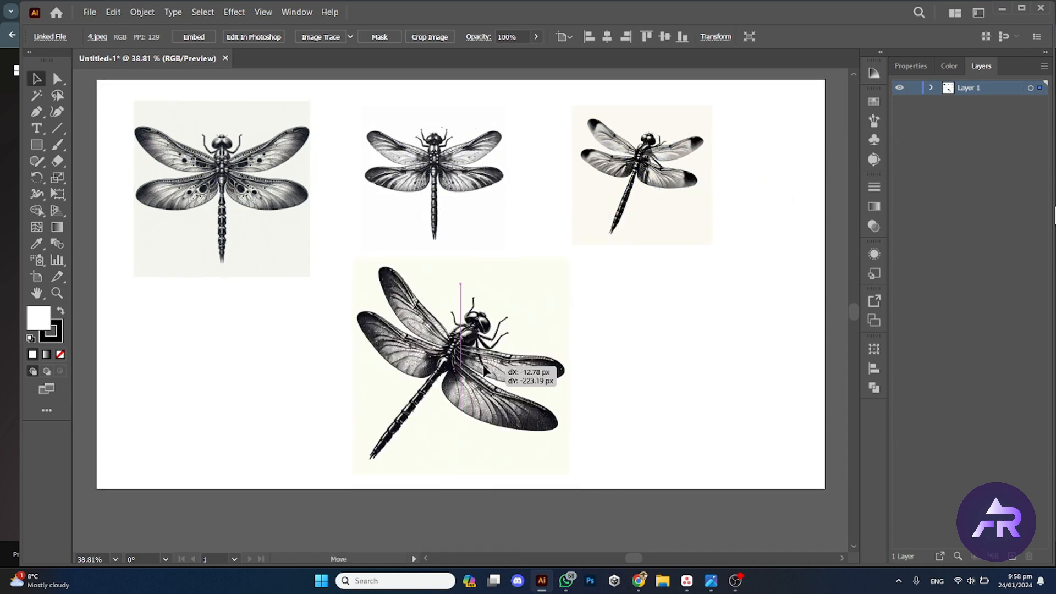
Step: Resize the artboard to 3000 x 3000 px
scroll(413, 273, down, 3)
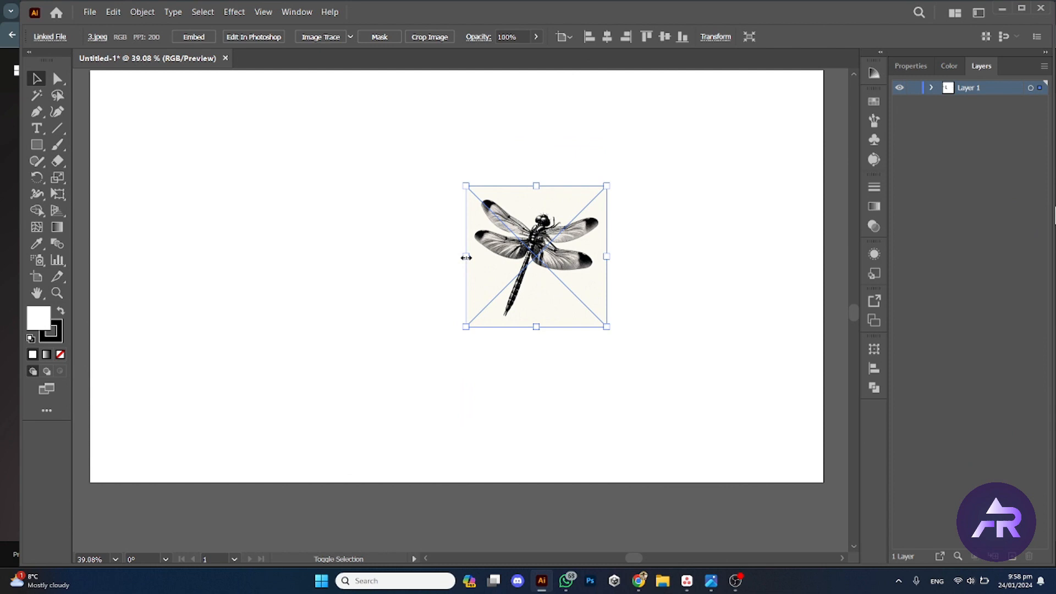
click(411, 266)
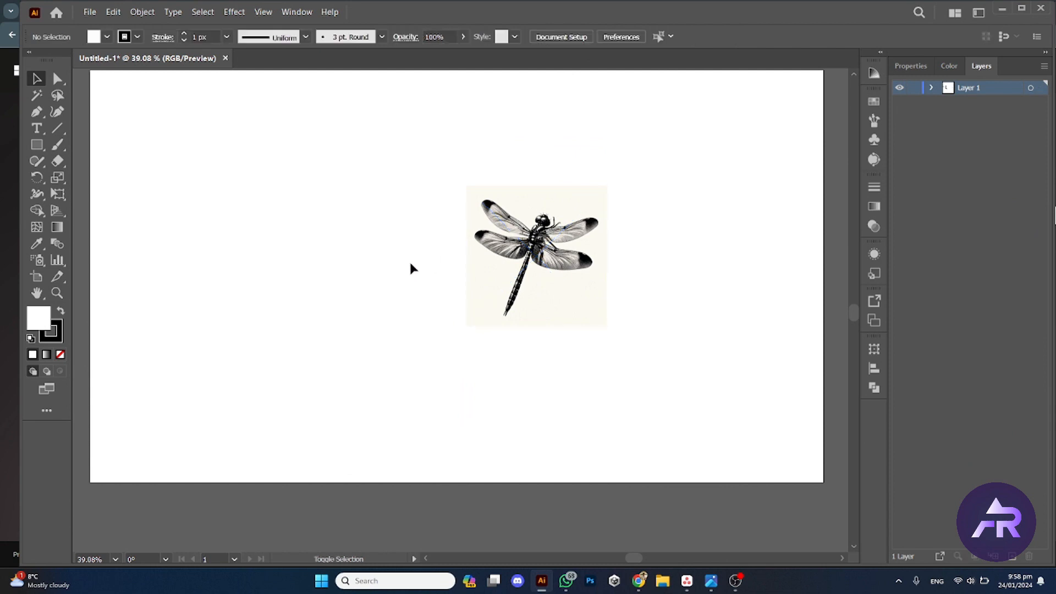
click(470, 263)
scroll(511, 281, down, 2)
key(shift+o)
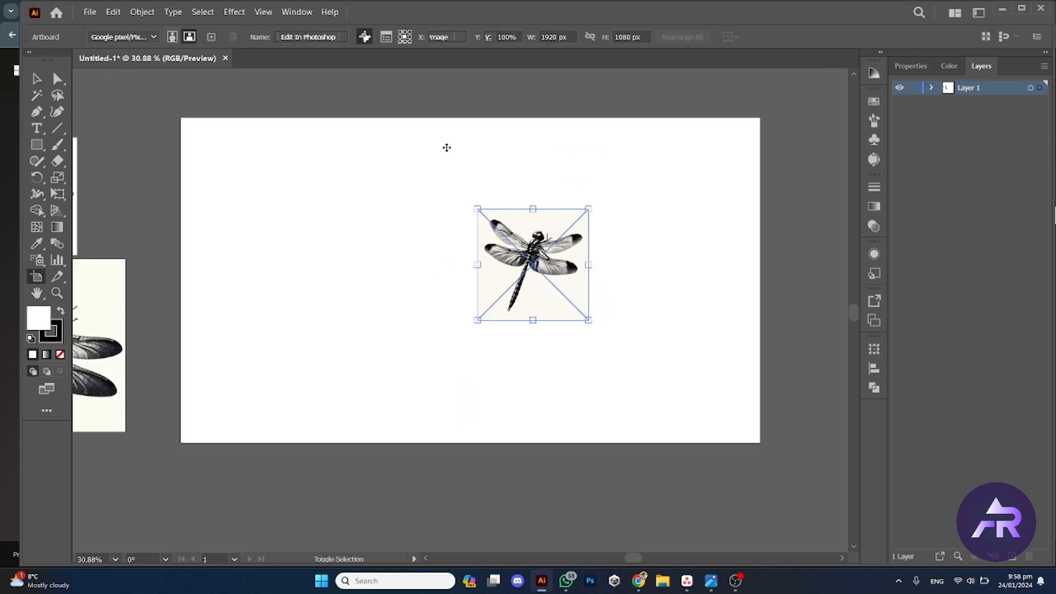
click(551, 36)
text(3000)
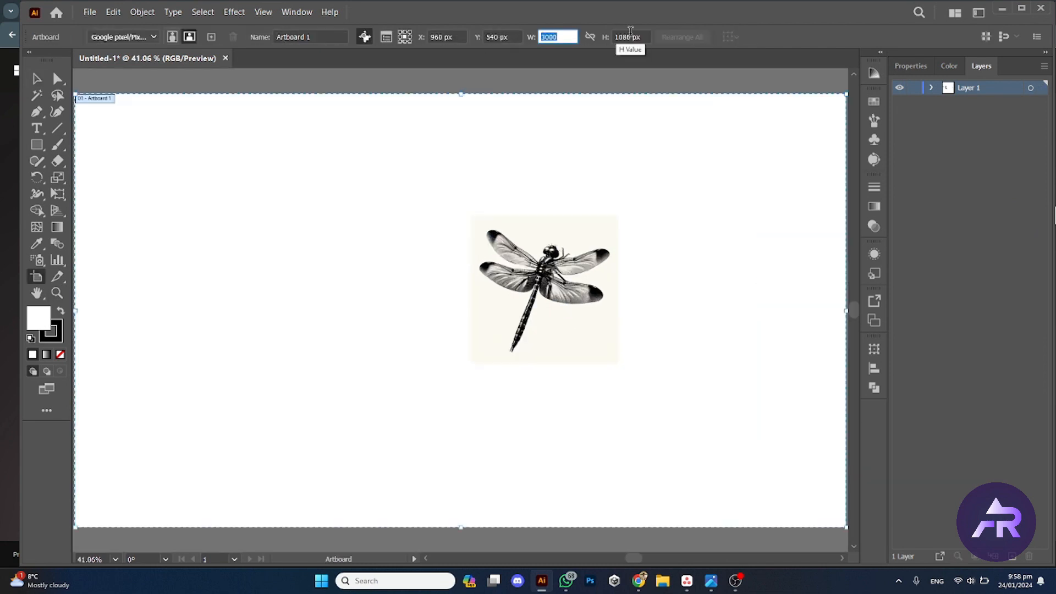
key(Tab)
text(3000)
key(Return)
Step: Move the three unused dragonfly images off the artboard
key(v)
scroll(524, 382, down, 3)
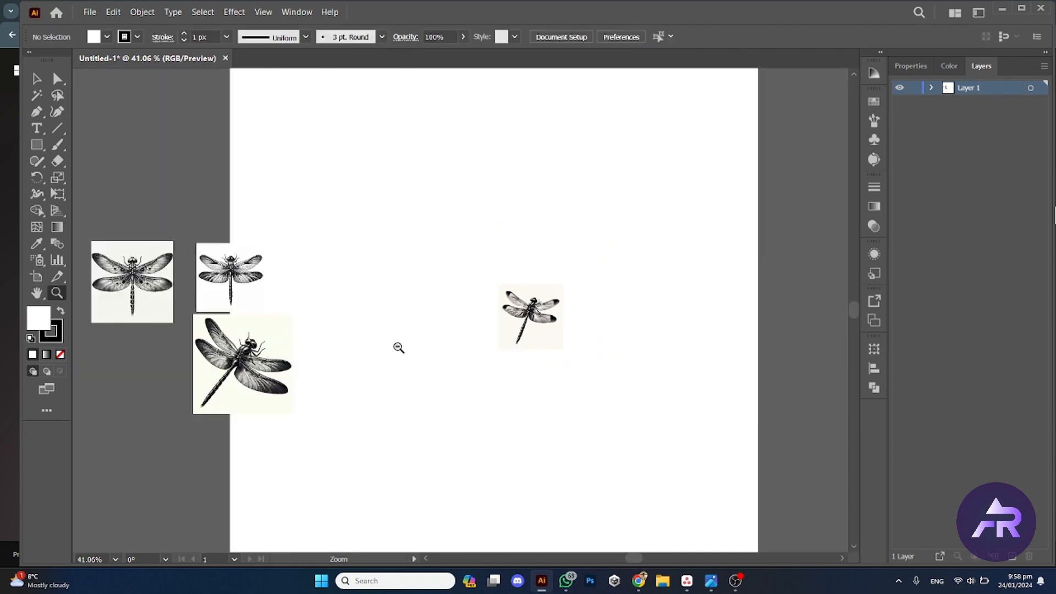
scroll(533, 235, down, 2)
drag(405, 298, 246, 294)
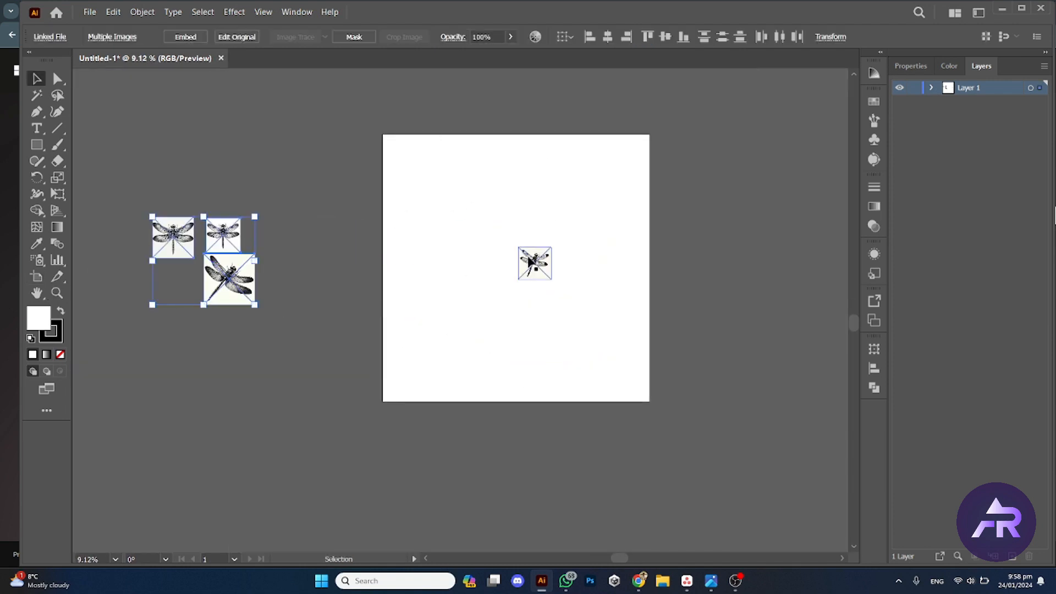
Step: Enlarge the chosen dragonfly image to fill the artboard
click(534, 262)
drag(554, 281, 658, 374)
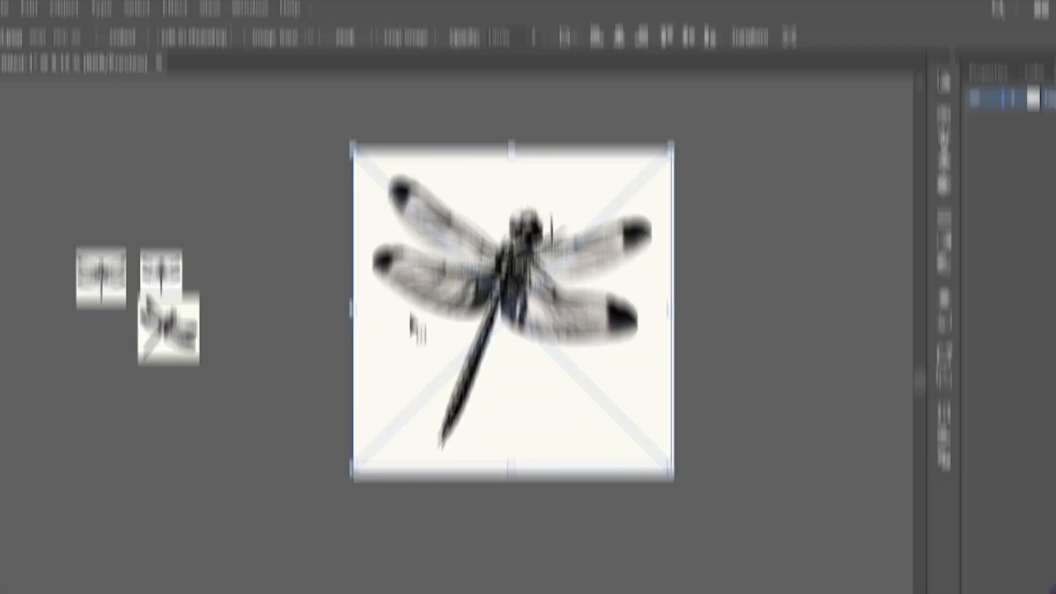
key(z)
drag(567, 214, 588, 210)
scroll(588, 209, up, 4)
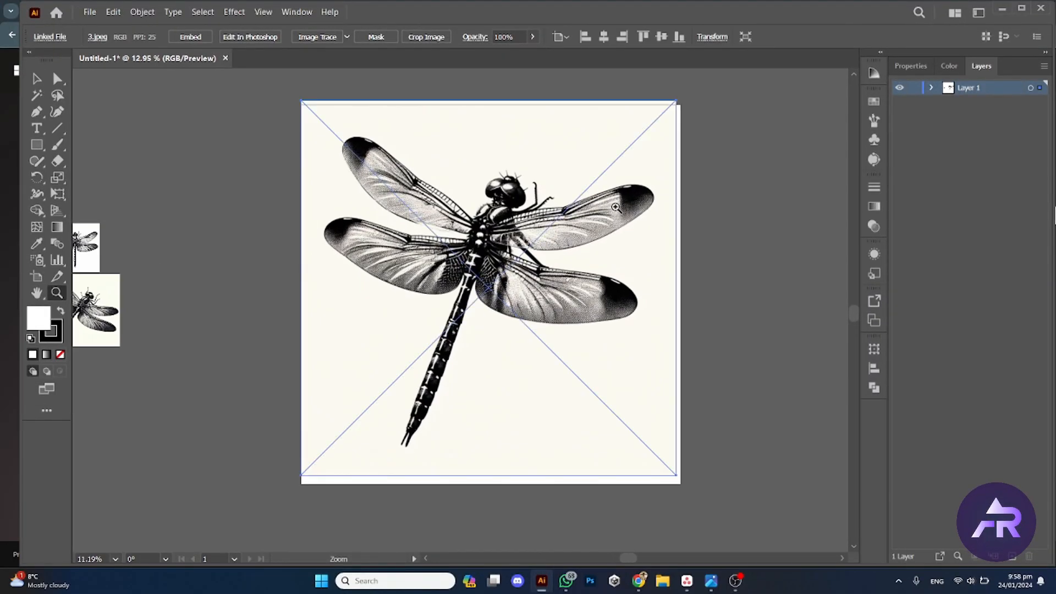
Step: Open Image Trace for the image with the Sketched Art preset in Black and White mode, showing advanced options and Preview
click(874, 159)
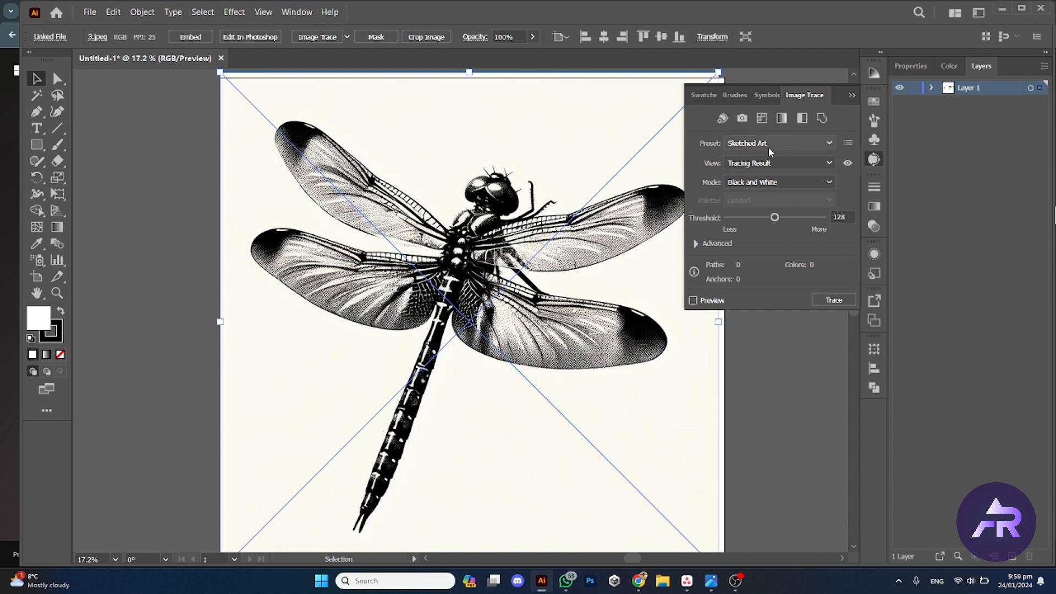
click(776, 182)
click(776, 226)
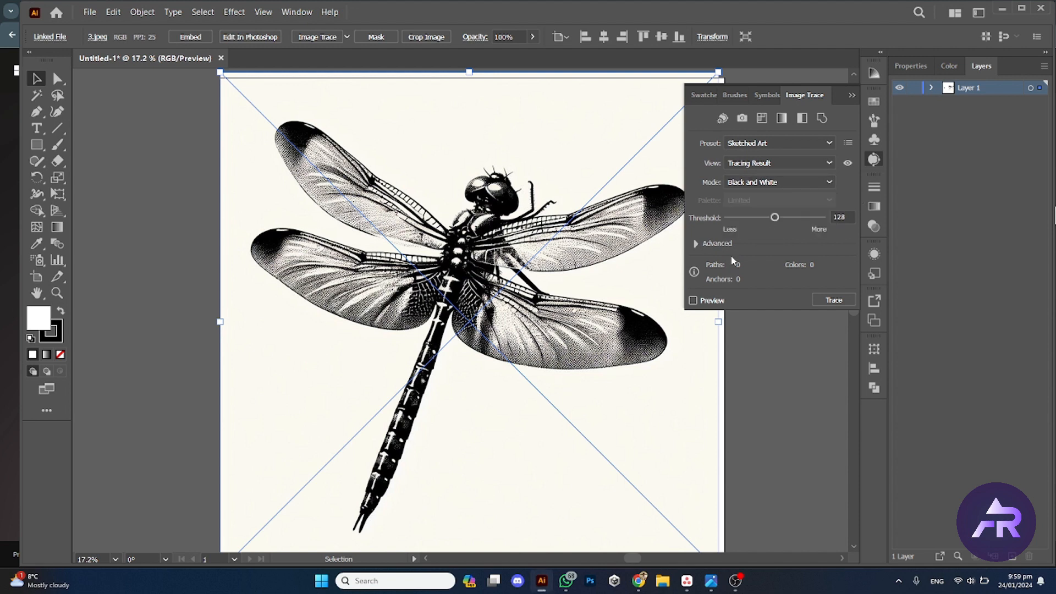
click(696, 244)
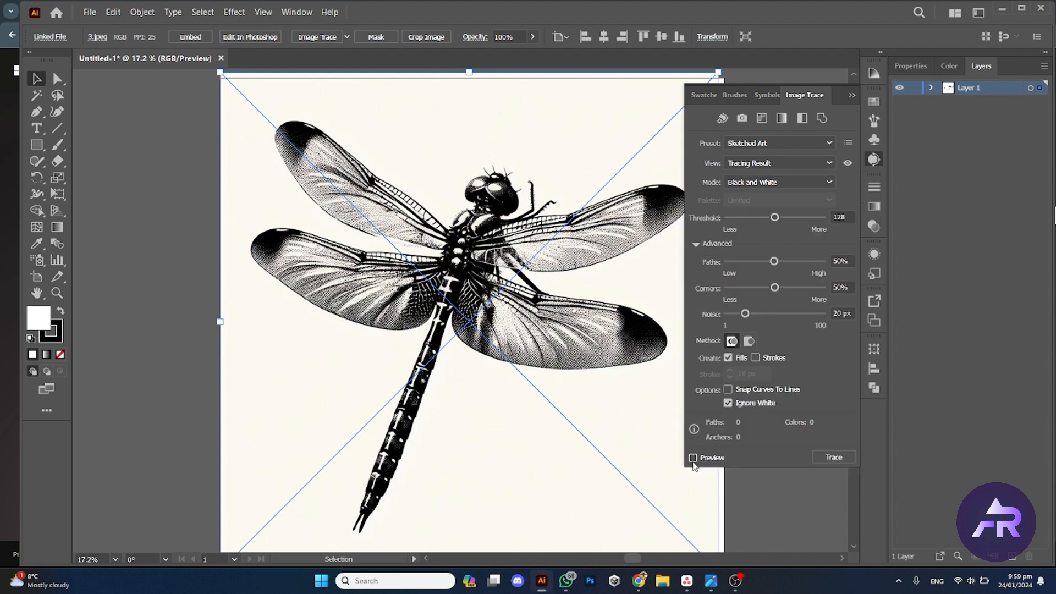
click(693, 459)
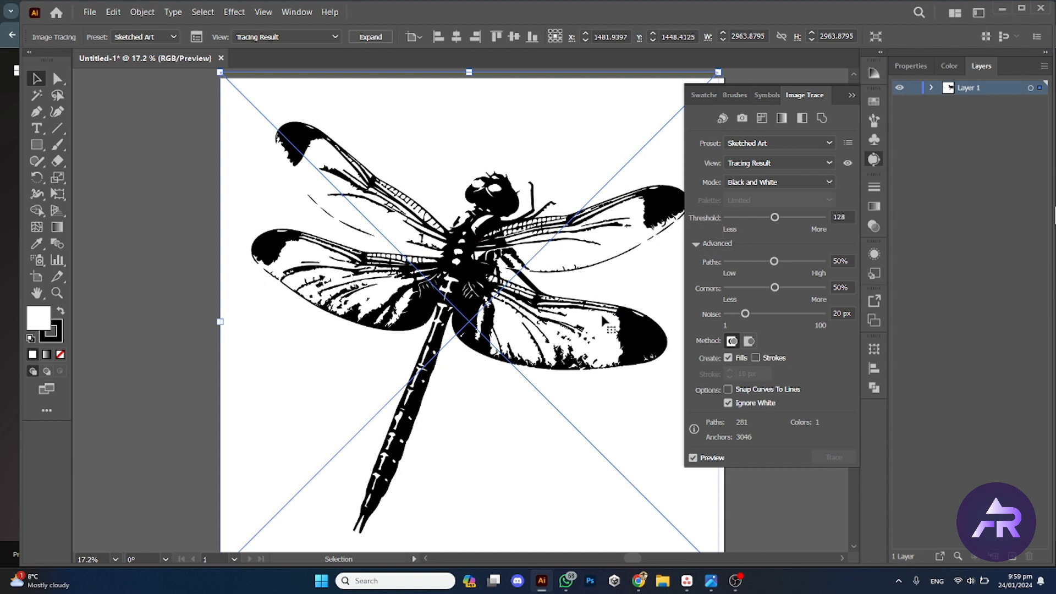
Step: Set the trace Threshold to 195 and Noise to 1 px
click(792, 218)
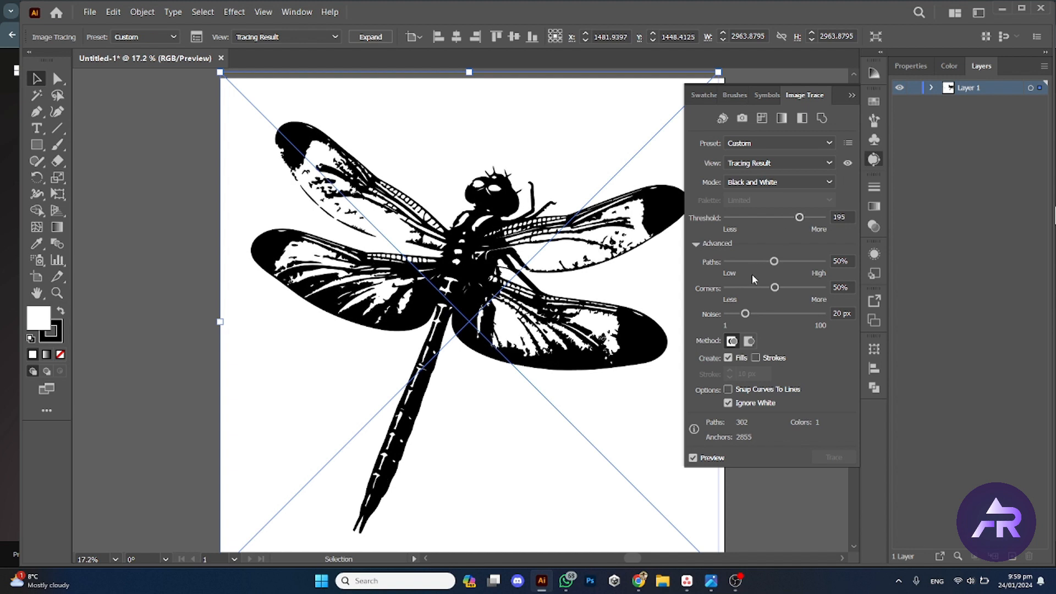
drag(745, 314, 724, 315)
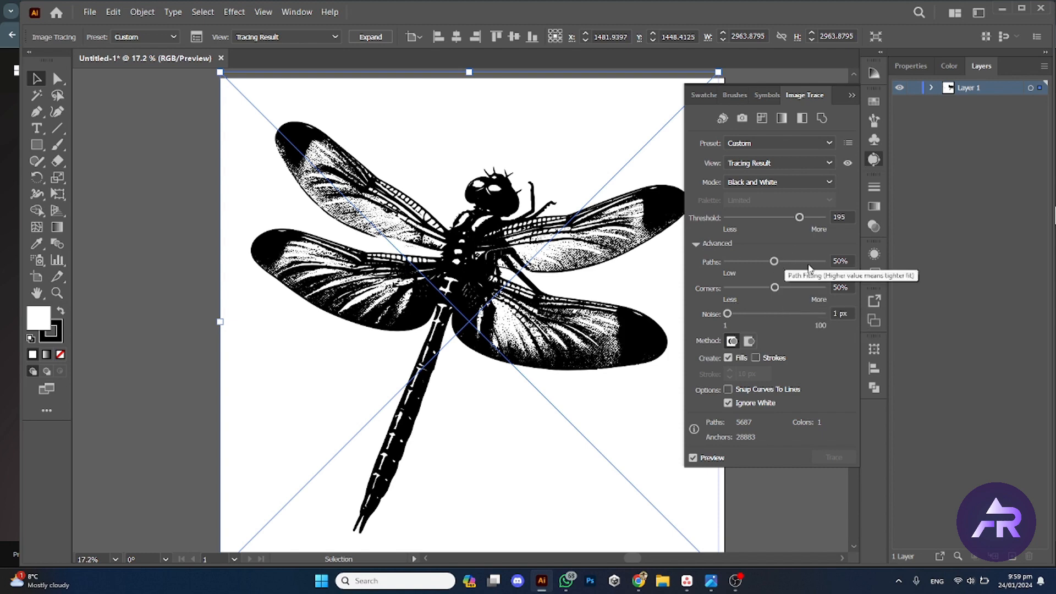
Step: Inspect the trace up close, then expand the traced dragonfly into vector paths
key(ctrl+plus)
key(ctrl+plus)
key(ctrl+plus)
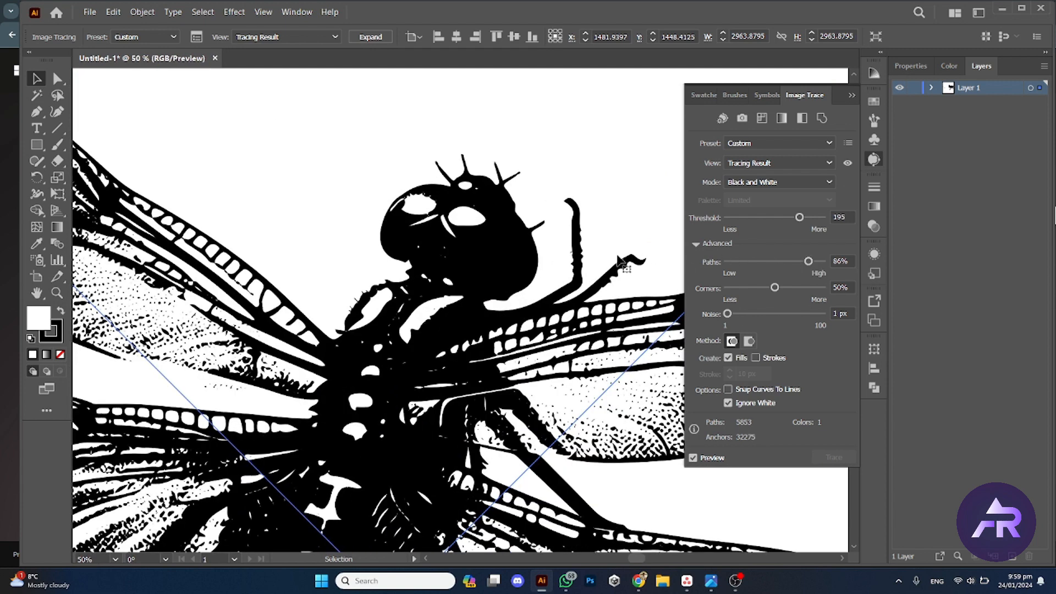
key(ctrl+minus)
key(ctrl+minus)
key(ctrl+minus)
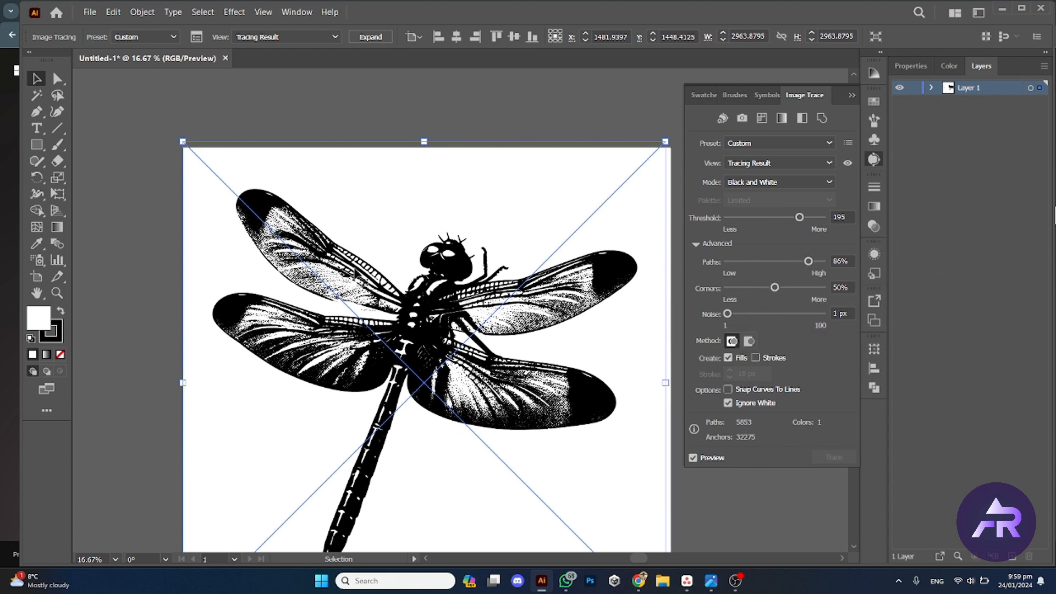
click(911, 66)
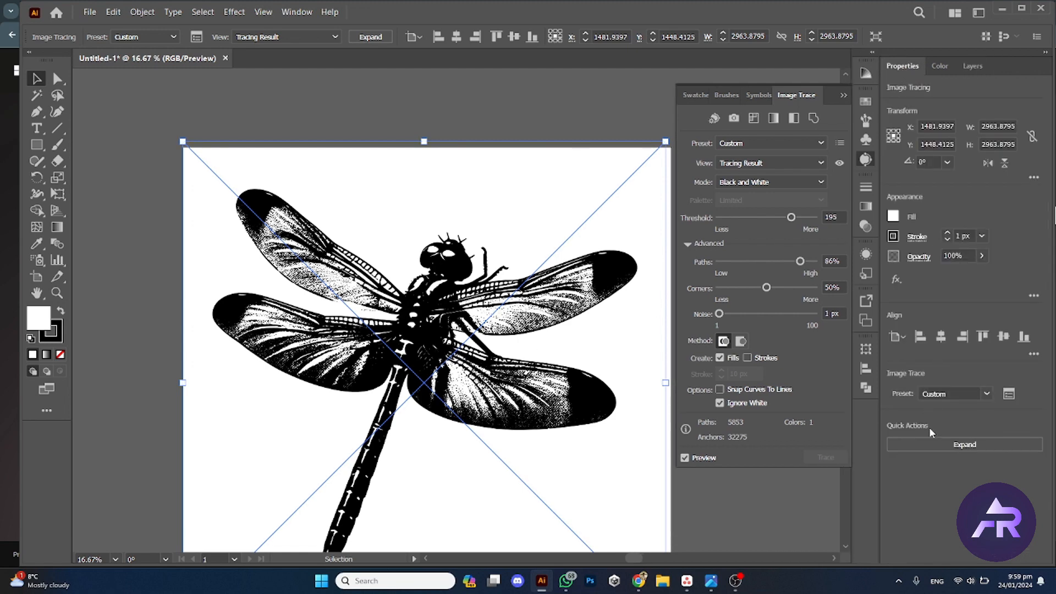
click(938, 445)
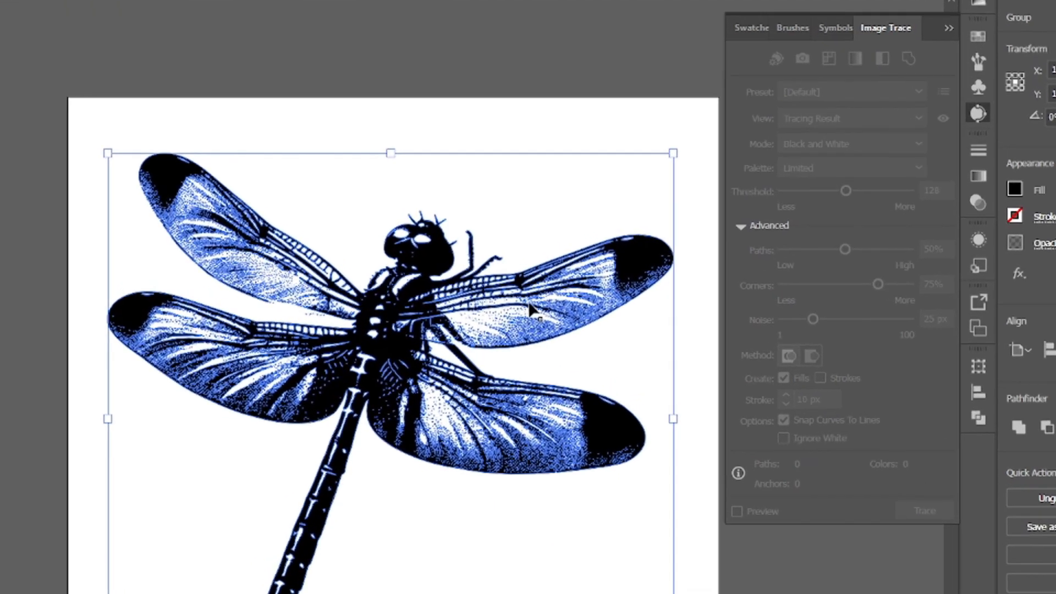
Step: Create a new 3000 x 3000 px document
scroll(529, 305, down, 1)
scroll(549, 292, up, 3)
scroll(444, 306, down, 1)
click(448, 206)
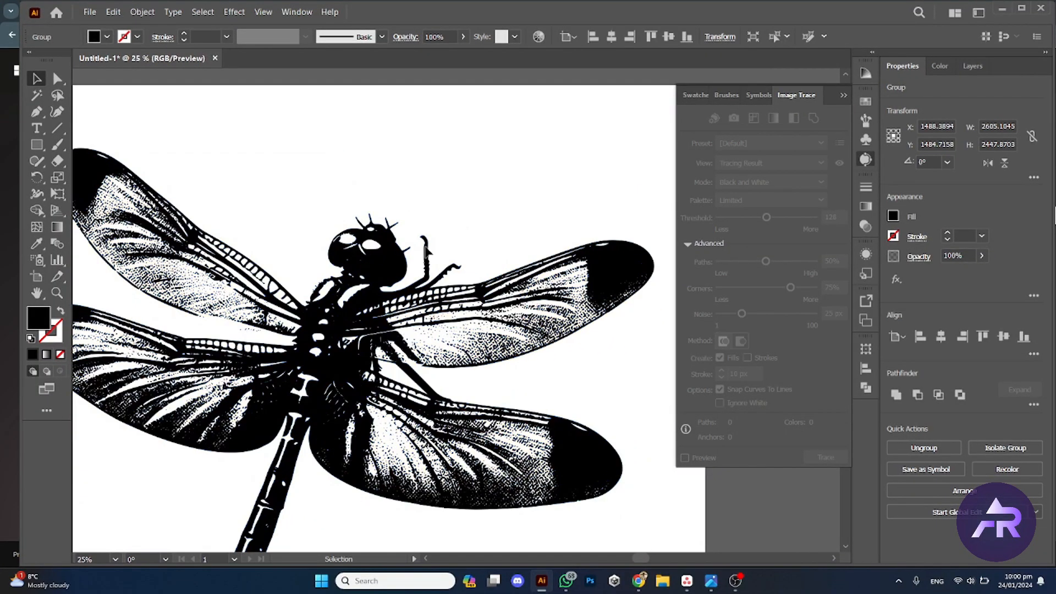
scroll(462, 272, down, 2)
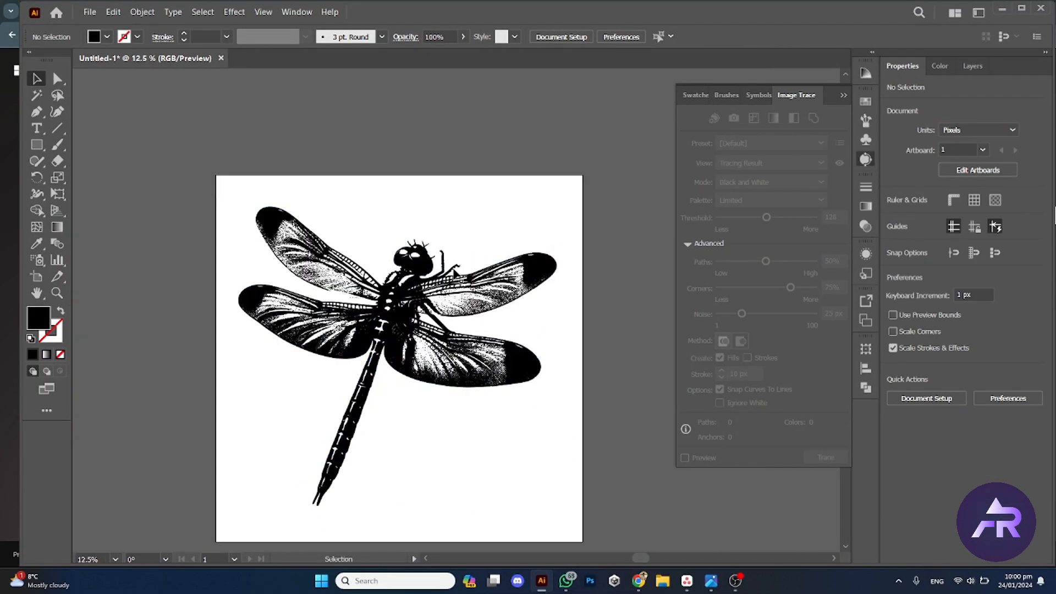
click(499, 293)
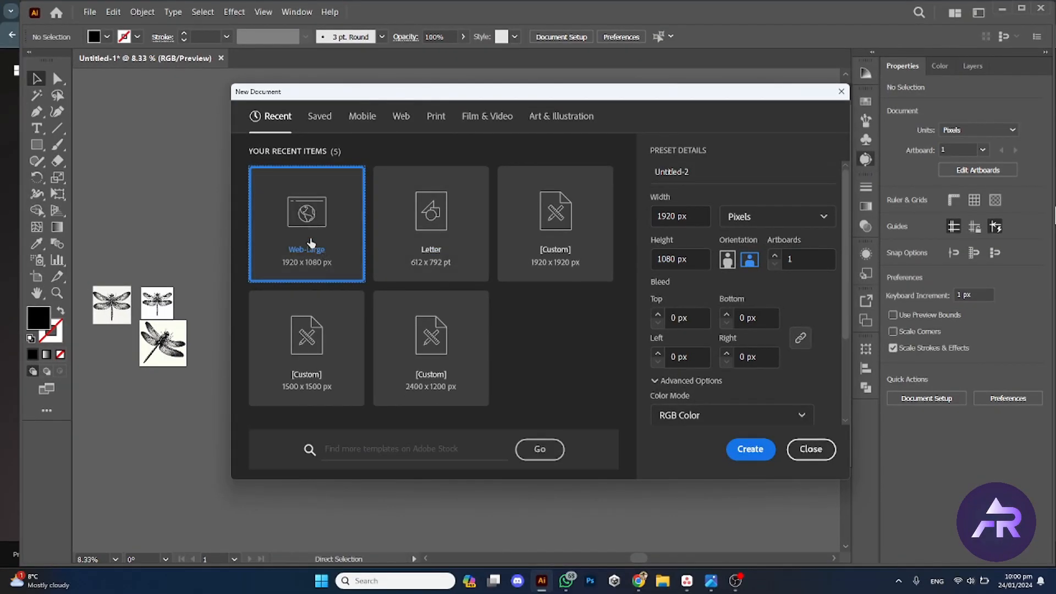
click(670, 215)
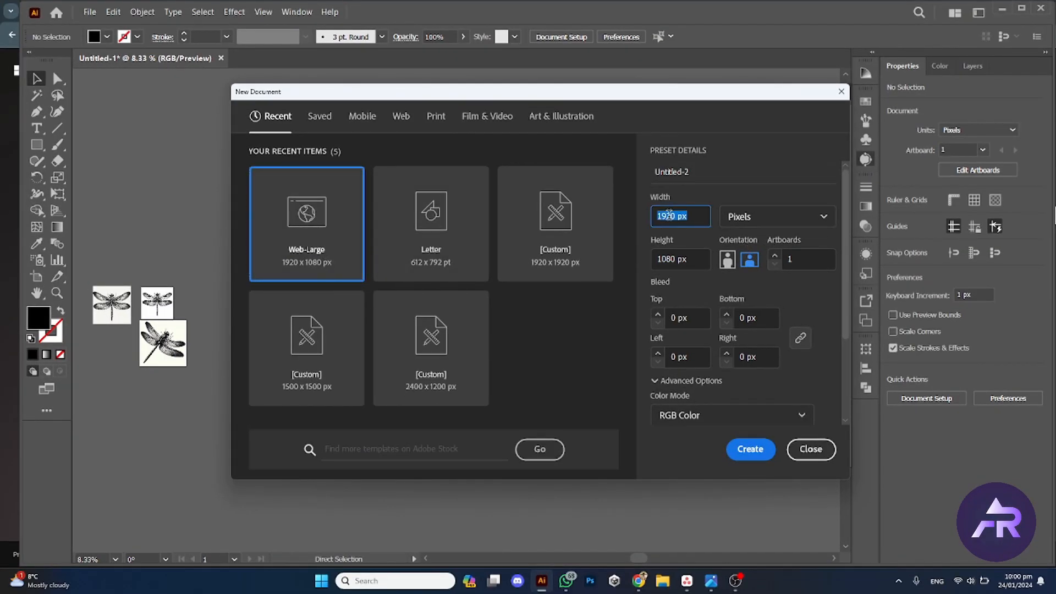
text(3000)
click(696, 253)
text(3000)
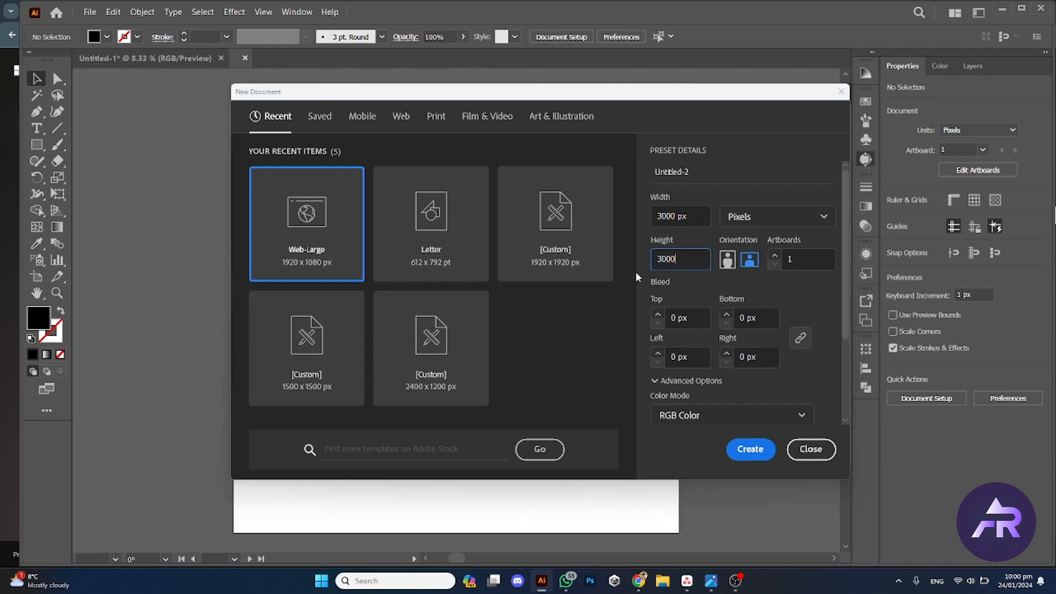
key(Return)
Step: Copy the expanded dragonfly from the first document and paste it into the new document
key(ctrl+v)
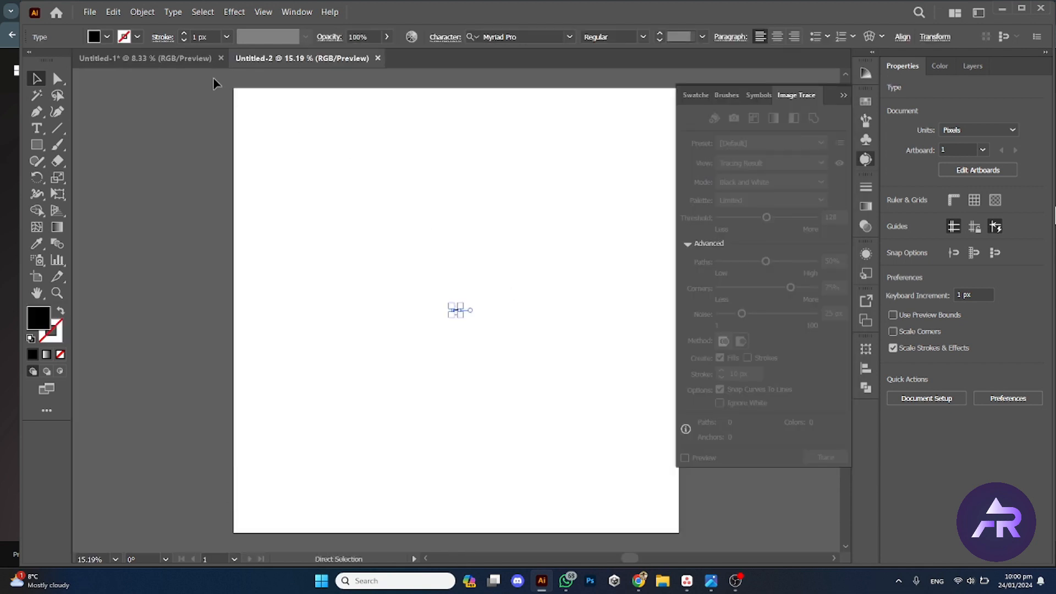
key(ctrl+z)
click(186, 65)
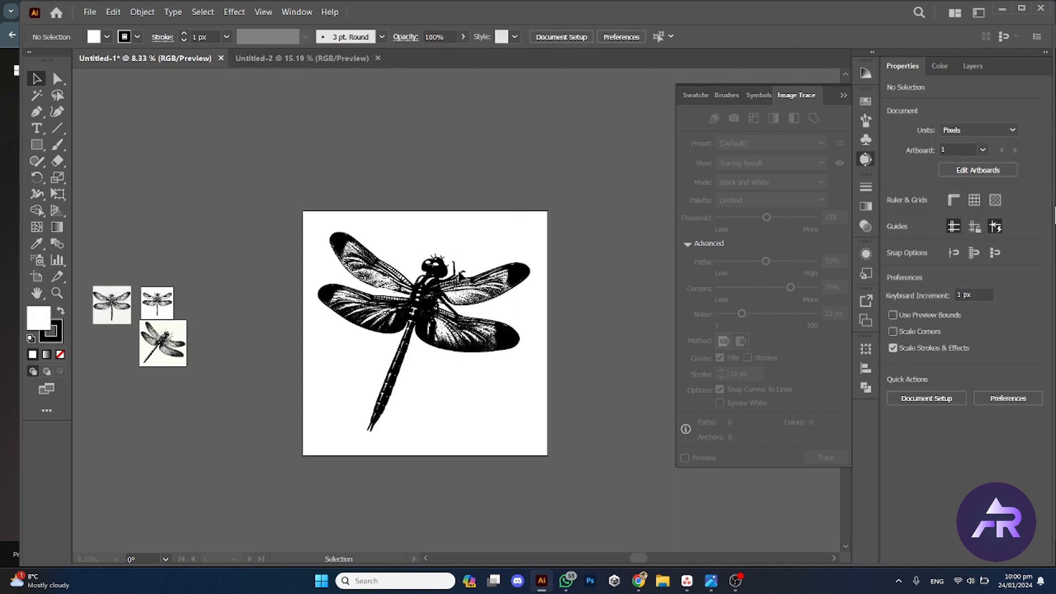
click(279, 55)
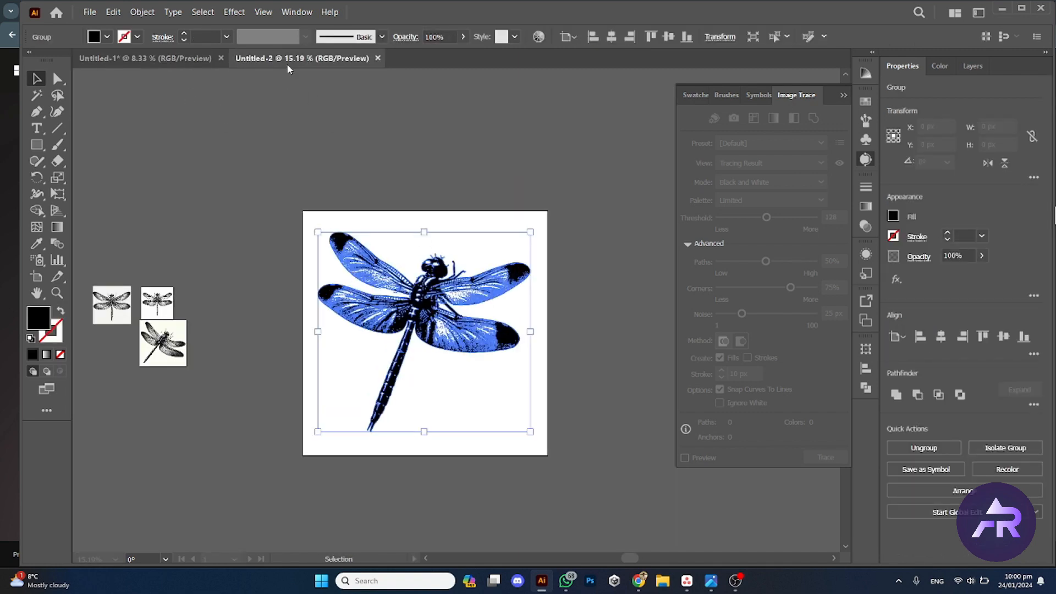
key(ctrl+v)
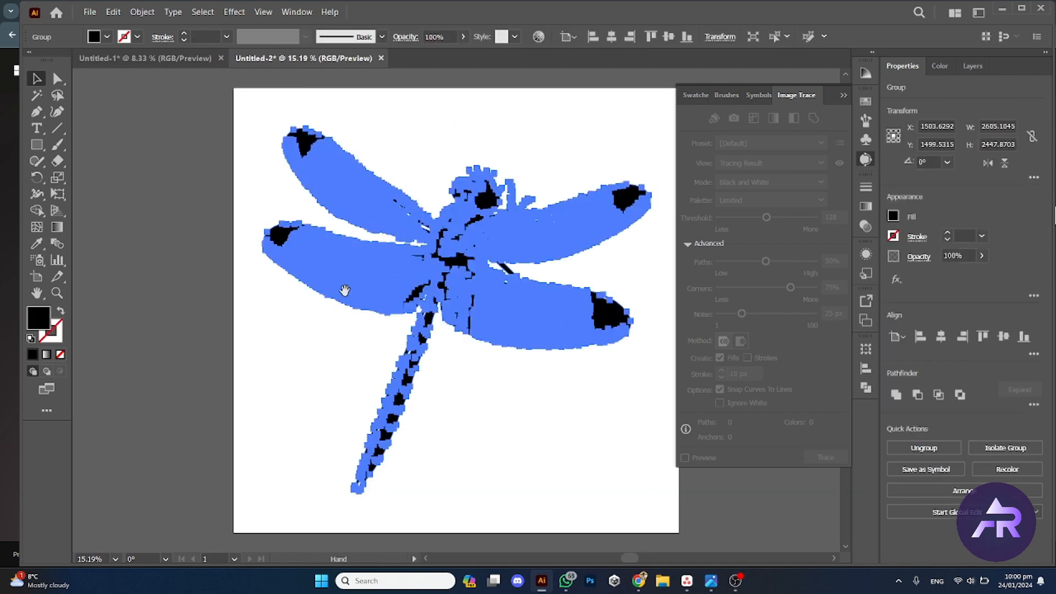
Step: Centre the pasted dragonfly on the new artboard
click(669, 36)
key(space)
drag(401, 169, 329, 170)
click(398, 116)
key(z)
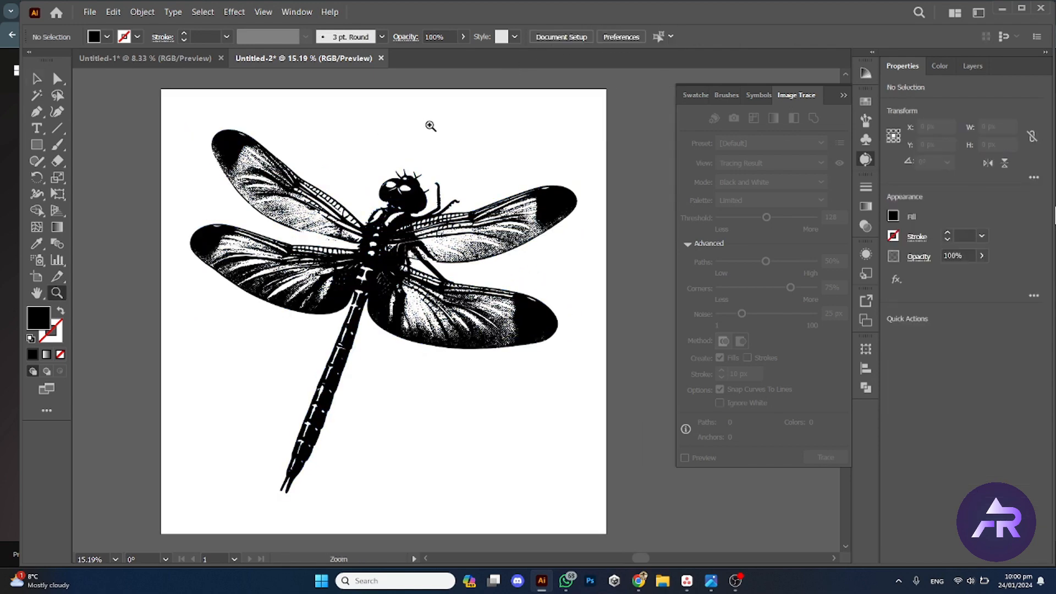
drag(433, 131, 435, 140)
Step: Save the document as Dragonfly in Illustrator EPS format
key(ctrl+s)
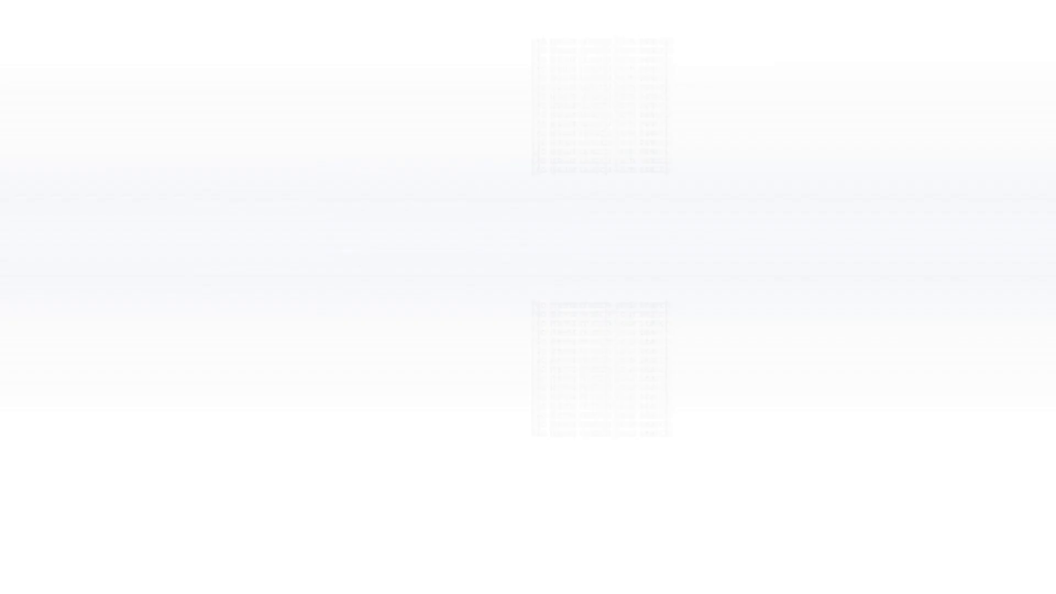
text(Dragonfly)
click(177, 471)
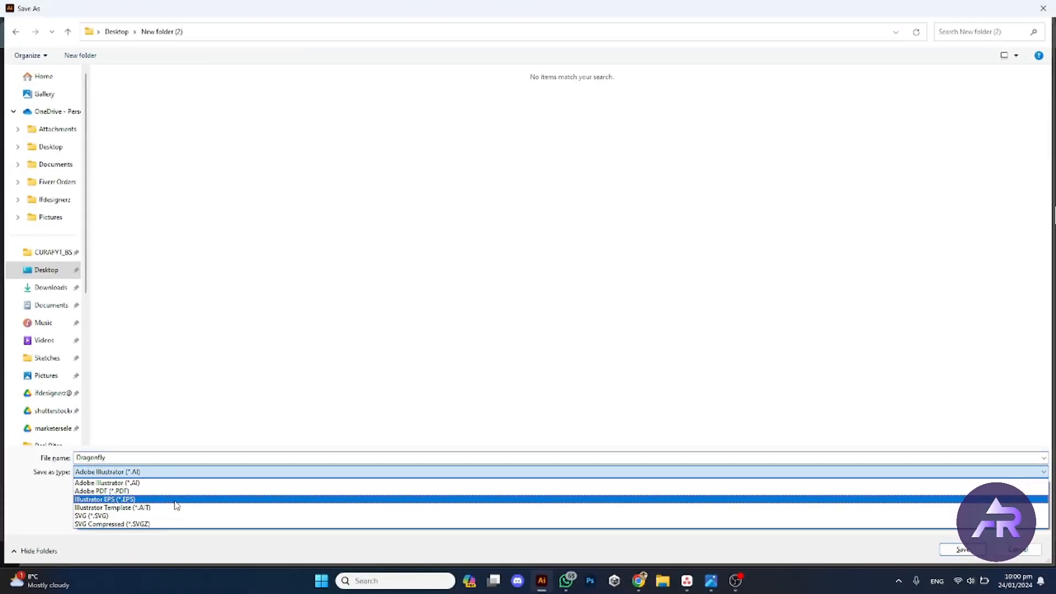
click(176, 499)
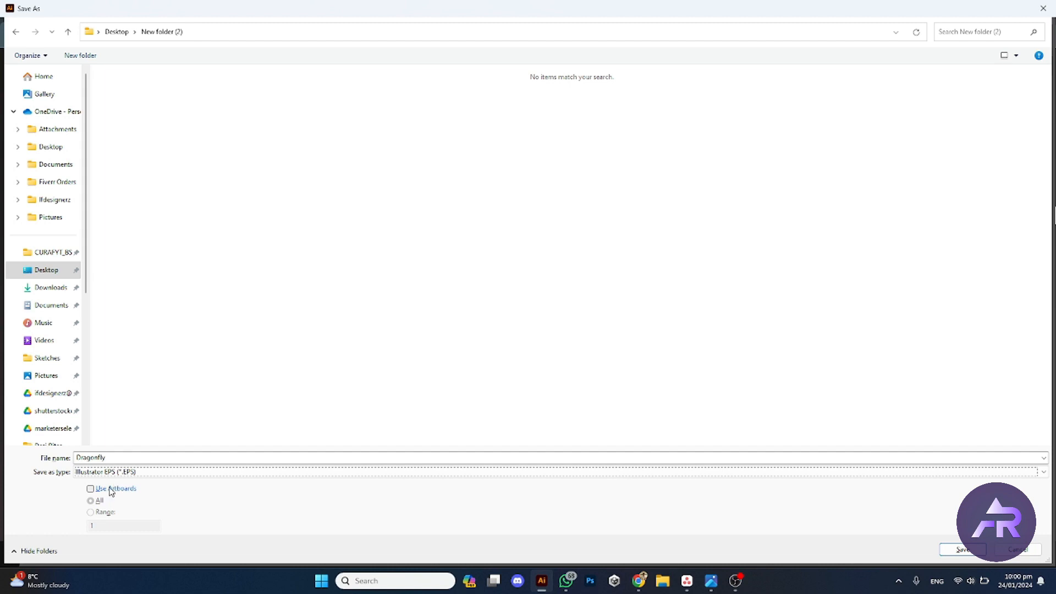
click(962, 550)
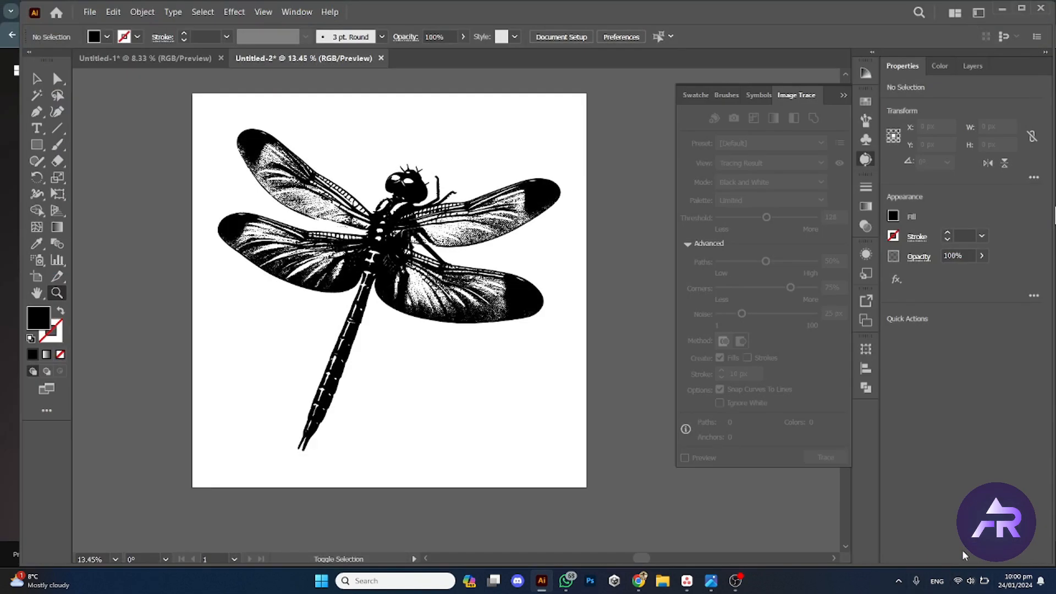
Step: Switch to the browser and open the Adobe Stock contributor dashboard
click(487, 480)
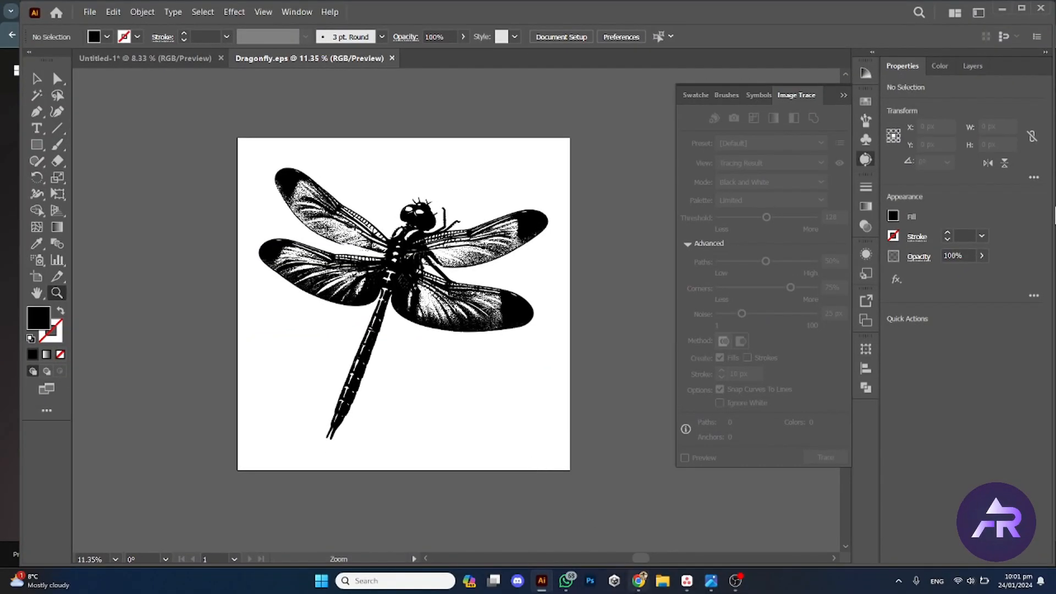
click(638, 581)
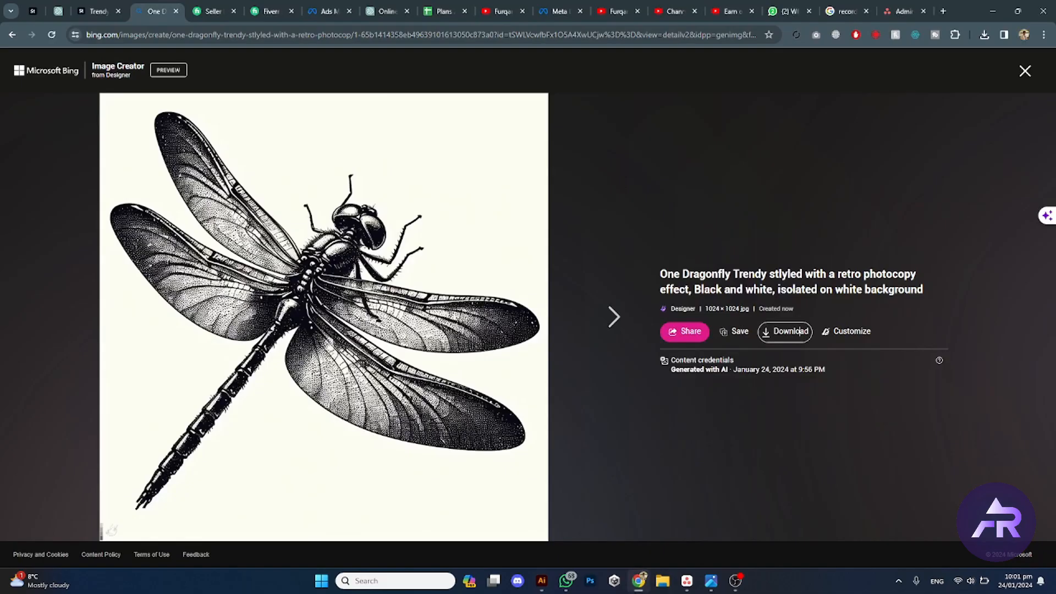
click(91, 7)
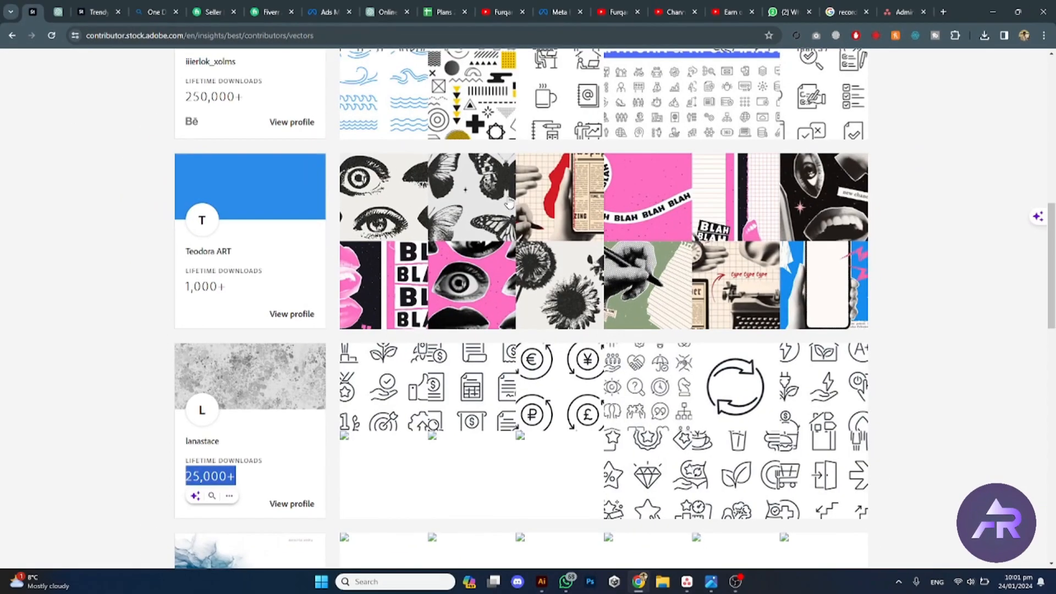
scroll(267, 120, up, 10)
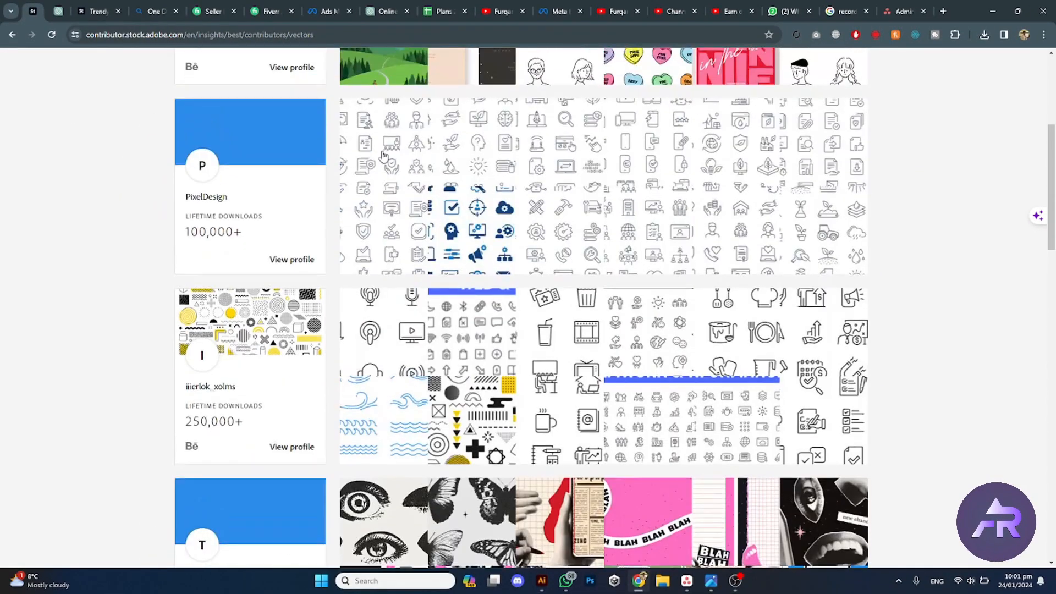
click(150, 65)
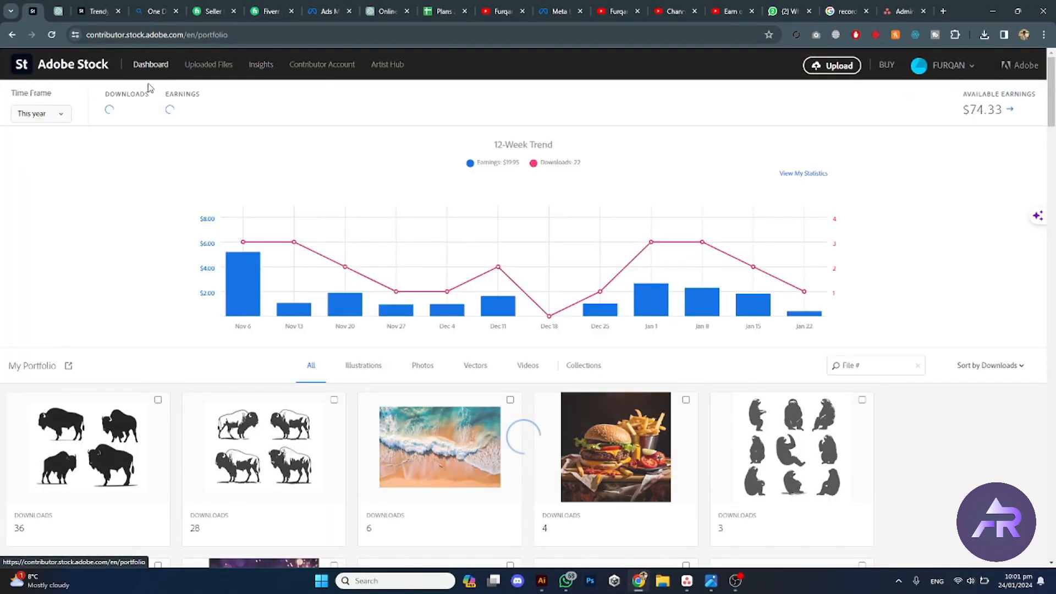
scroll(169, 398, down, 2)
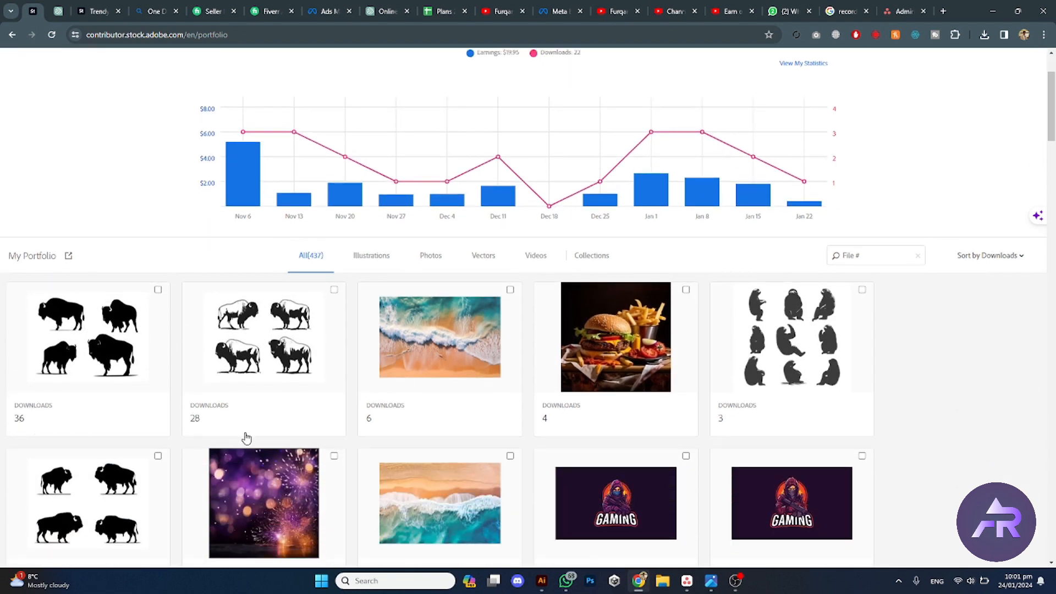
scroll(810, 364, up, 2)
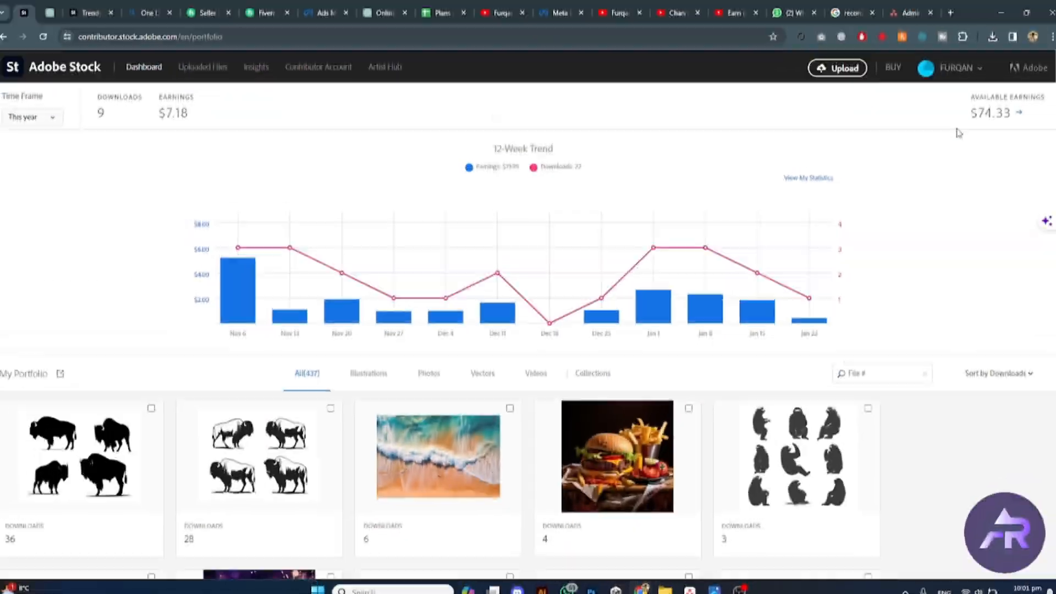
scroll(677, 354, down, 3)
scroll(677, 354, down, 2)
scroll(693, 326, up, 5)
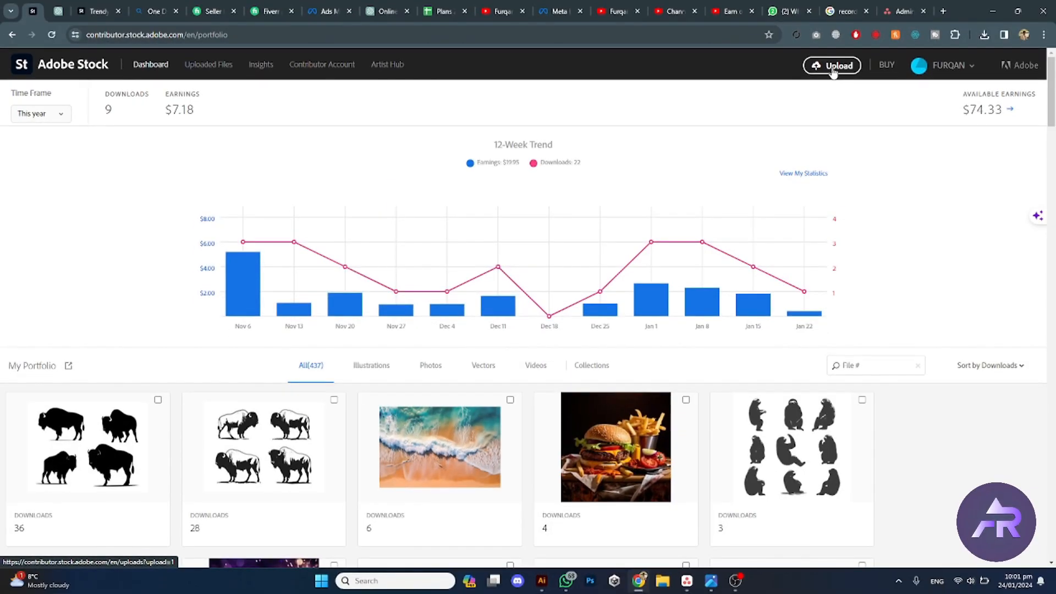
Step: Upload the saved Dragonfly EPS file to Adobe Stock through the upload file browser
click(833, 69)
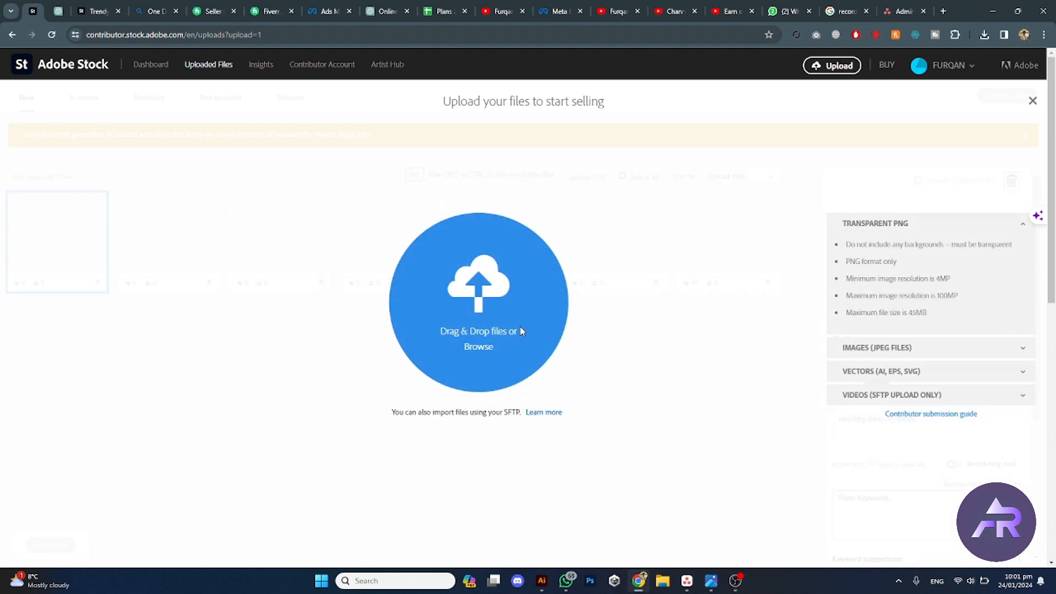
click(474, 346)
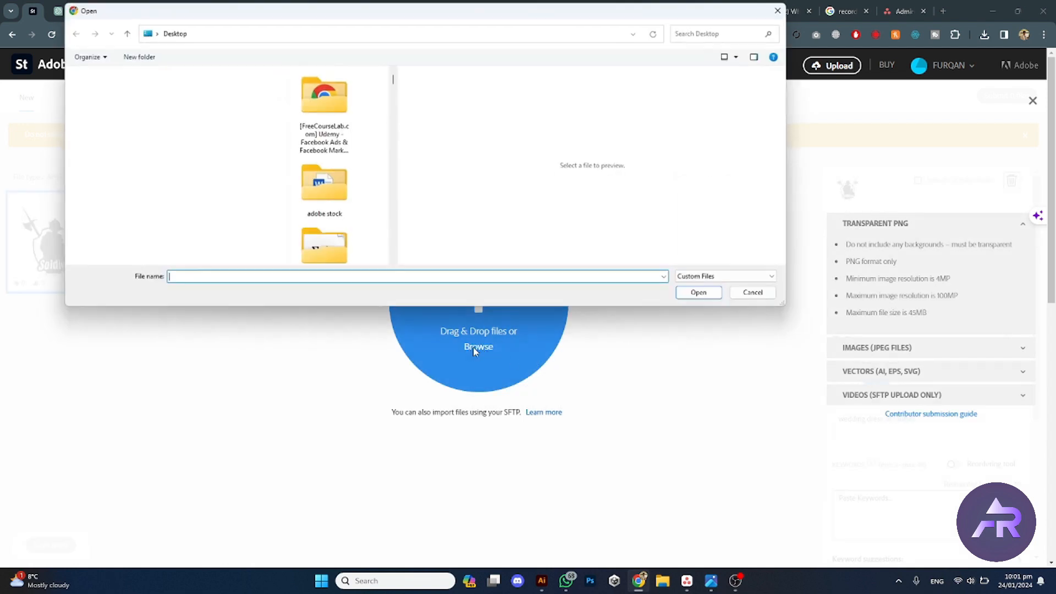
click(330, 243)
click(704, 296)
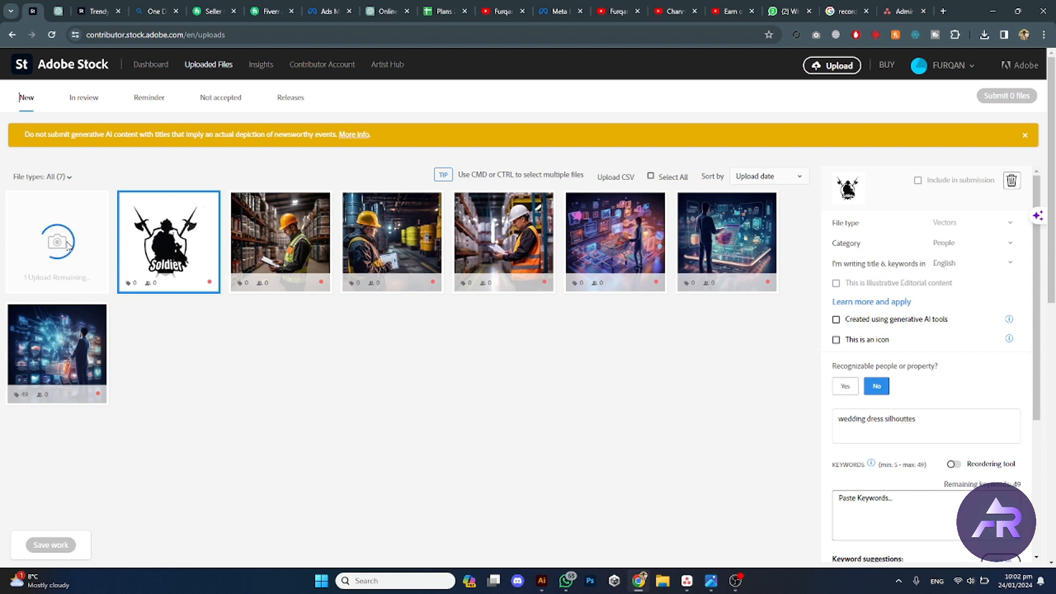
Step: In ChatGPT, request an SEO-friendly title and 50 comma-separated tags for a retro vintage styled vector dragonfly in black and white
scroll(736, 471, down, 1)
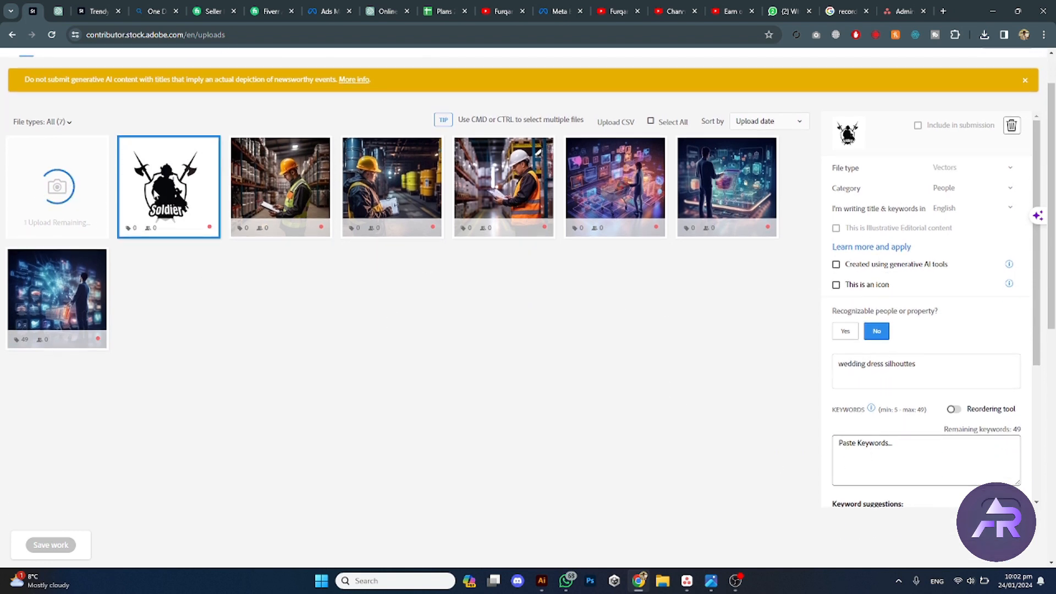
click(57, 11)
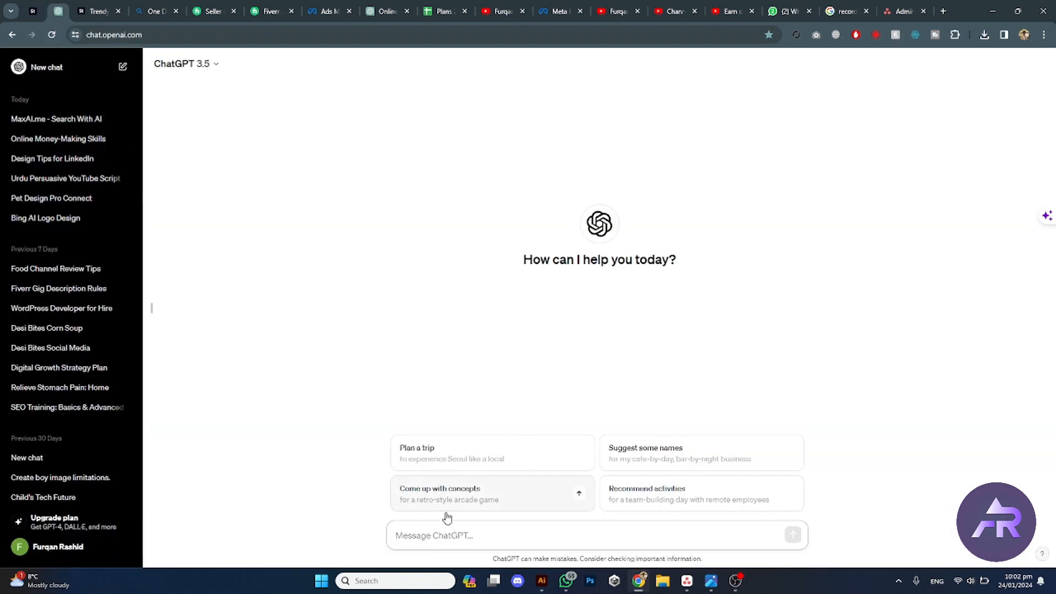
text(I want to upload a sto)
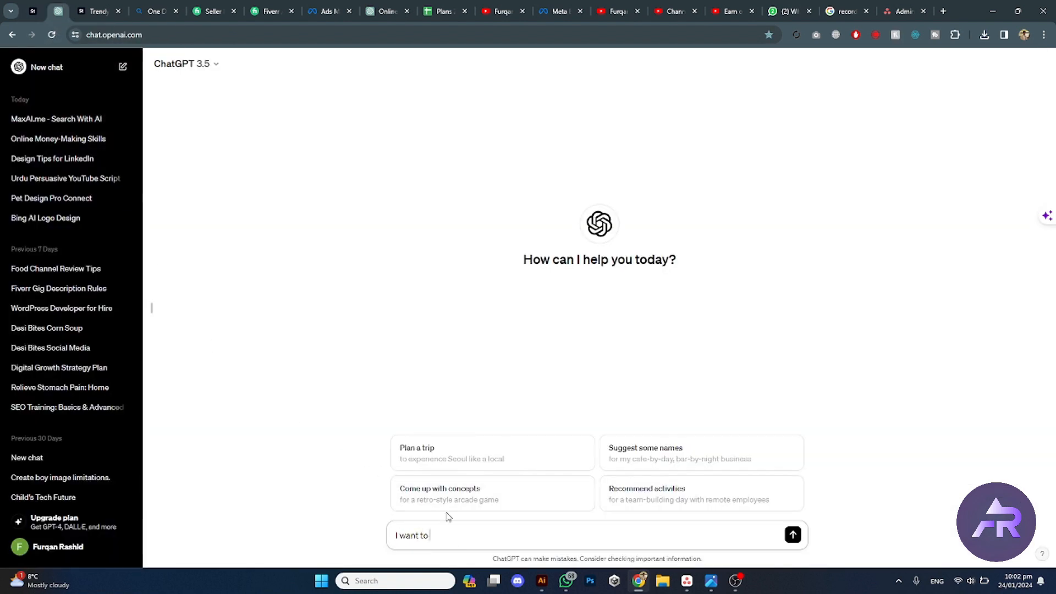
text(ck o)
text(image of a retr)
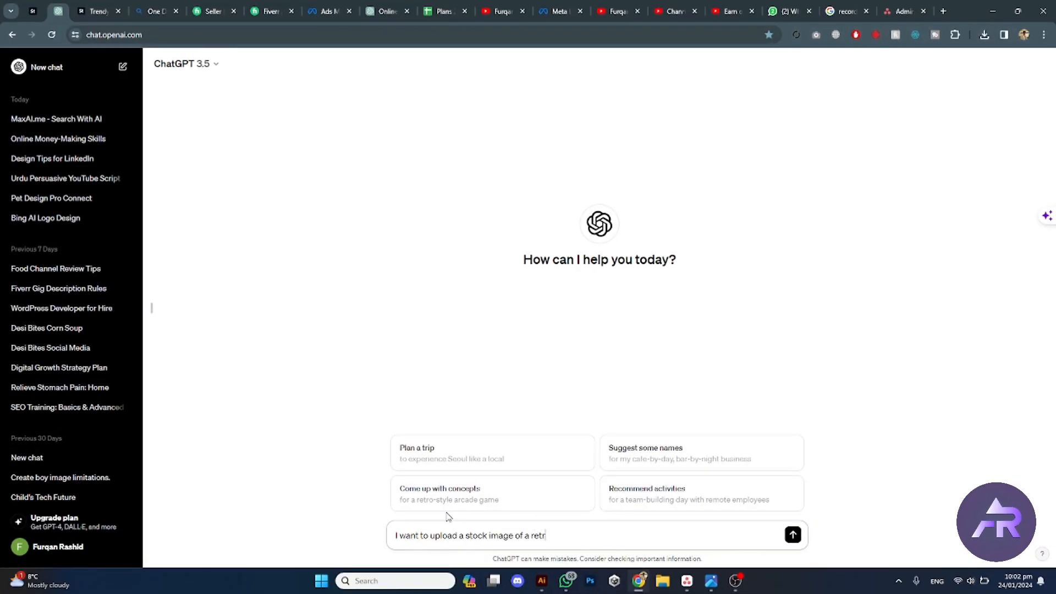
text(o vintage styled vector dr)
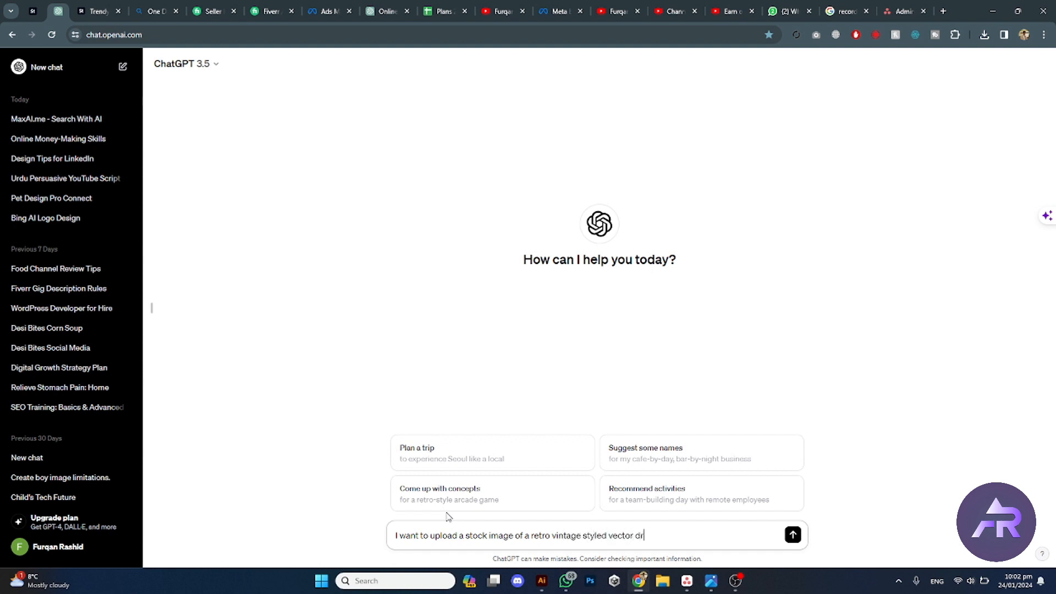
text(agonfly black and white)
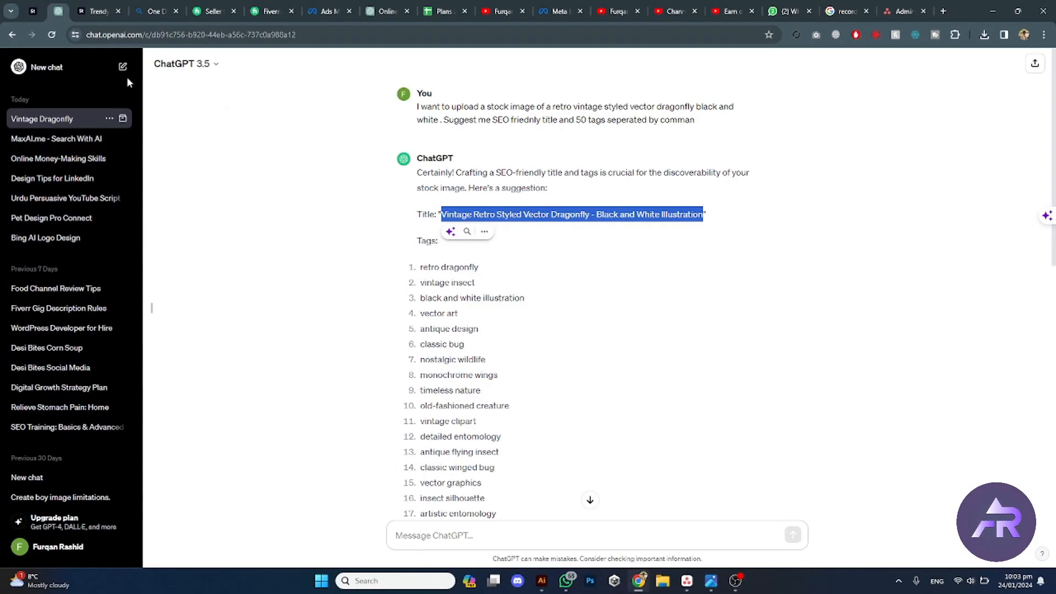
Step: Ask ChatGPT to write the tags separated by comma
scroll(467, 385, down, 10)
click(515, 533)
text(w)
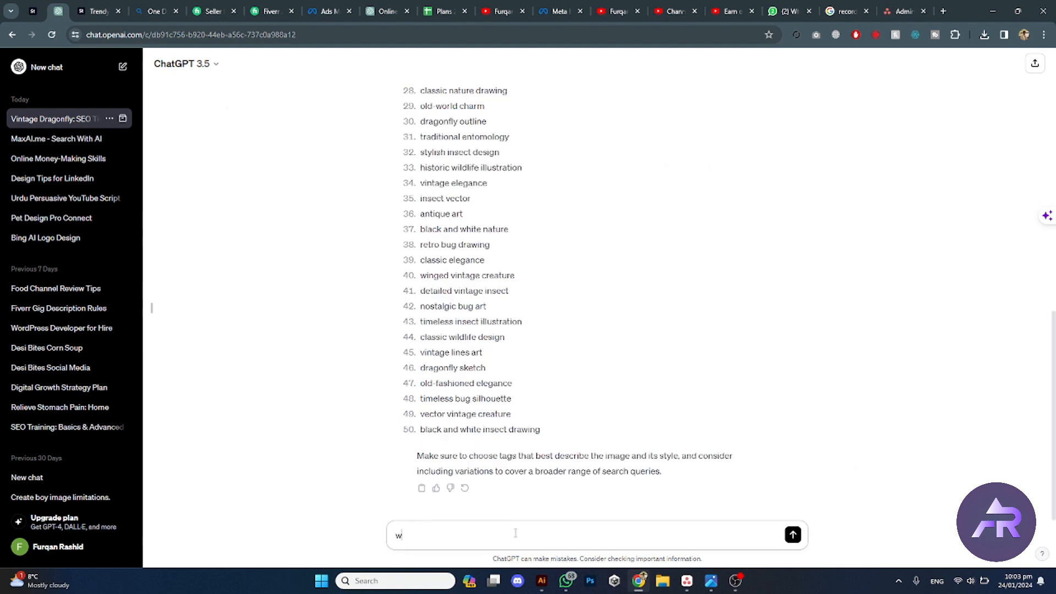
text(rite tags seperated by comma)
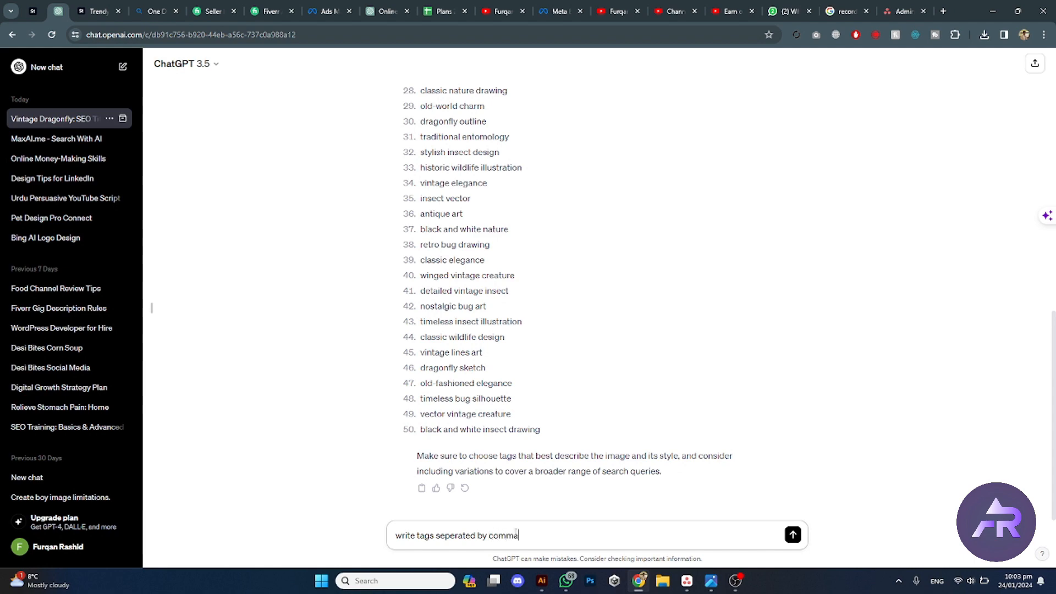
key(Return)
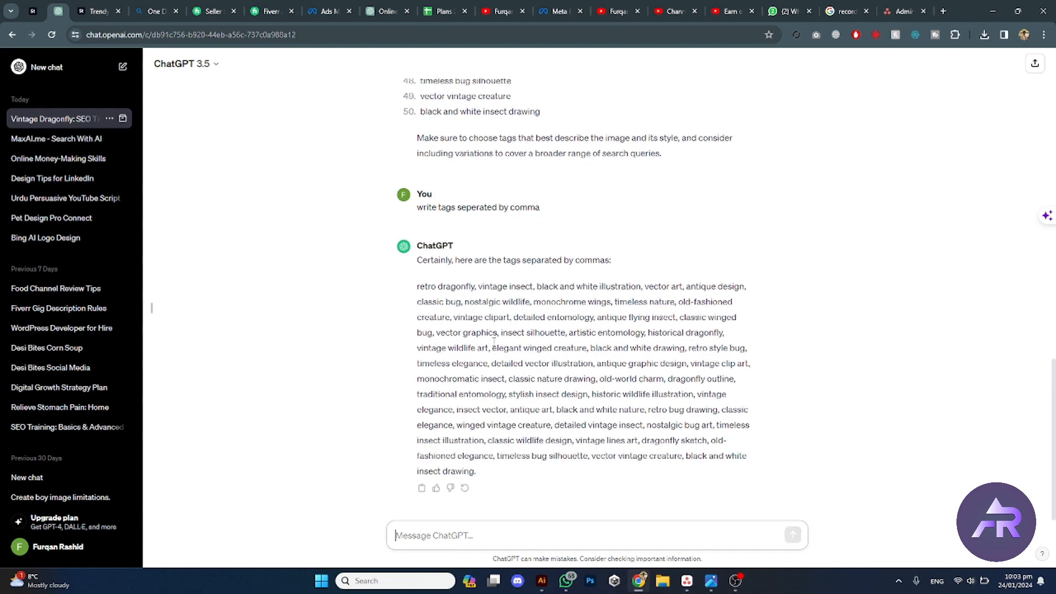
Step: Copy the comma-separated tags and paste them into the dragonfly upload's keywords field on Adobe Stock
drag(477, 471, 417, 286)
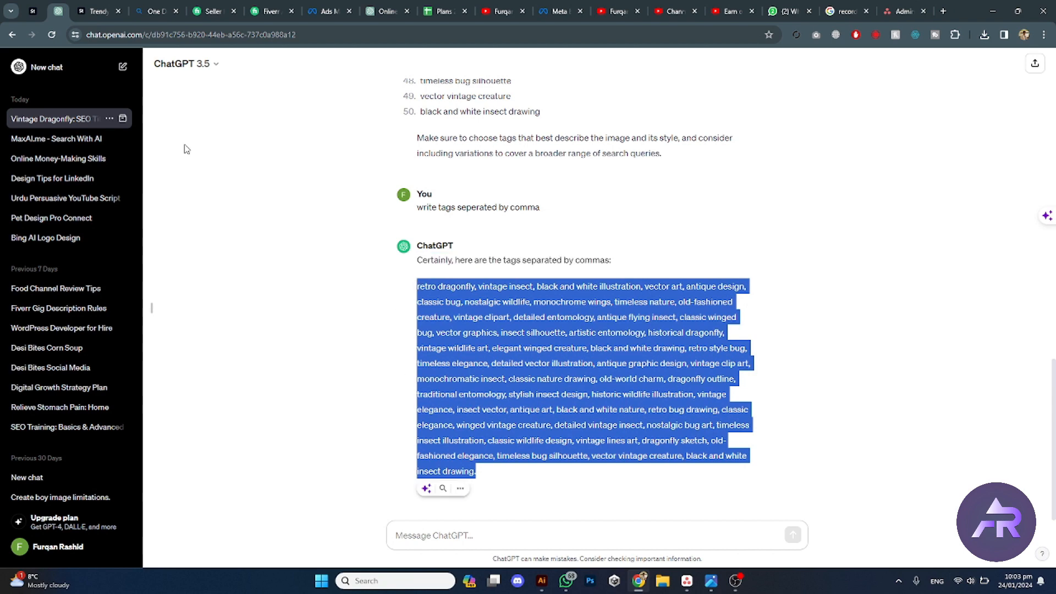
click(33, 11)
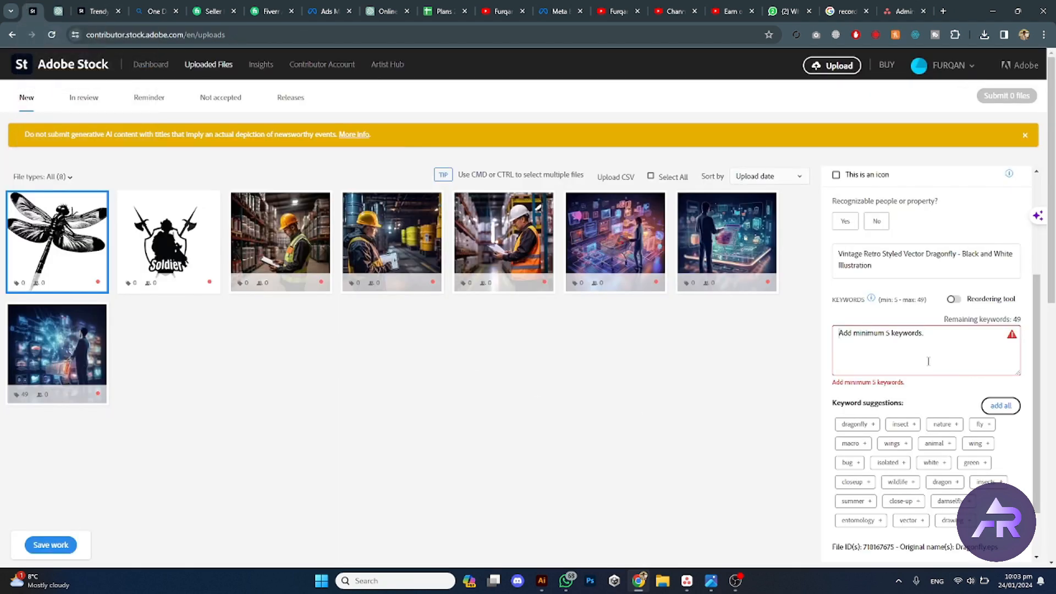
click(929, 340)
key(ctrl+v)
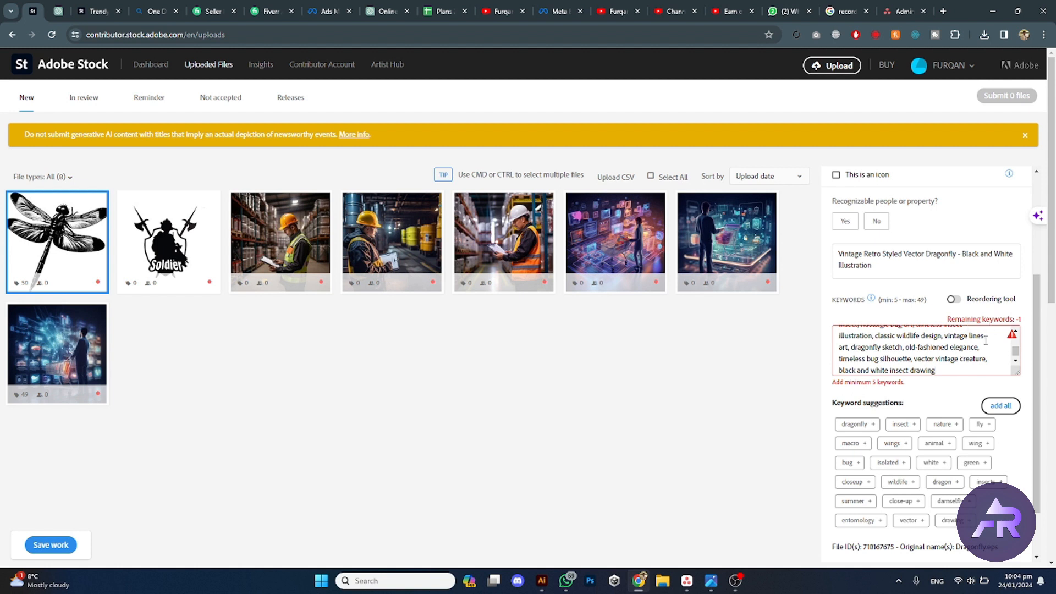
Step: Delete the keyword 'black and white insect drawing' and set recognizable people or property to No
drag(840, 370, 935, 370)
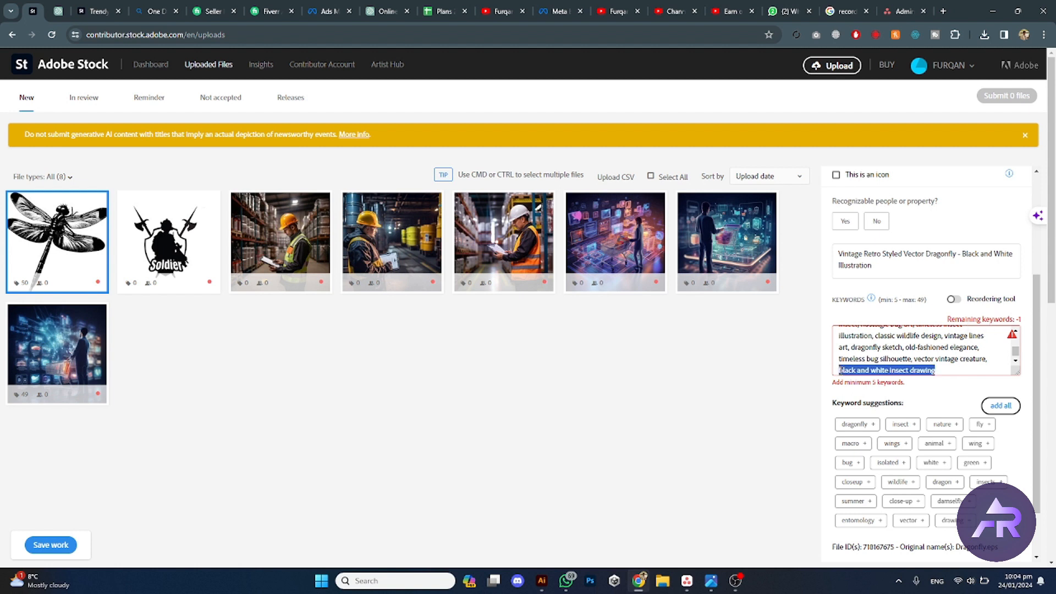
key(BackSpace)
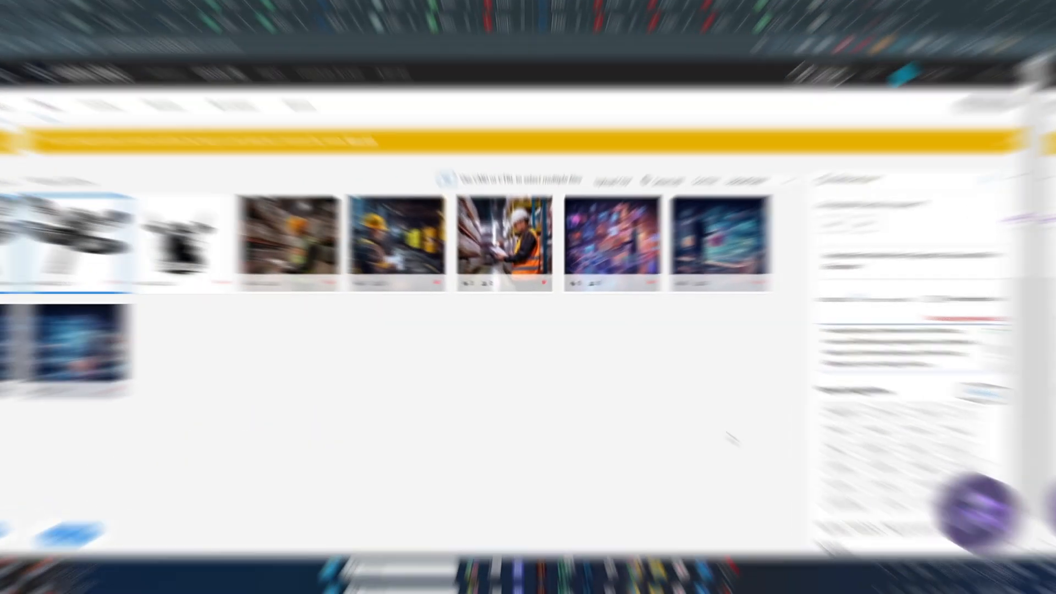
scroll(842, 385, up, 1)
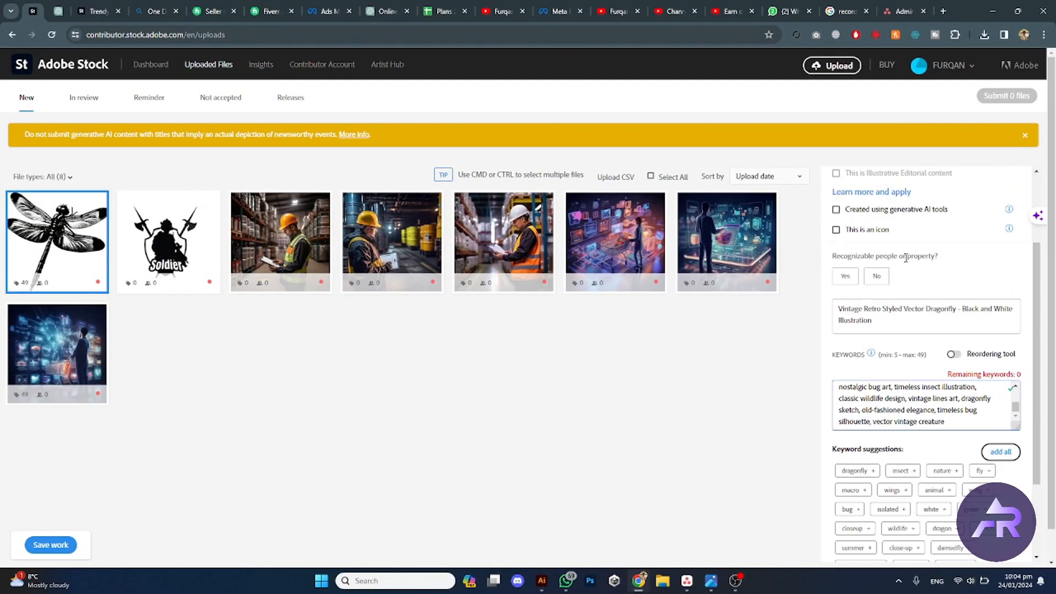
click(879, 278)
scroll(927, 278, up, 2)
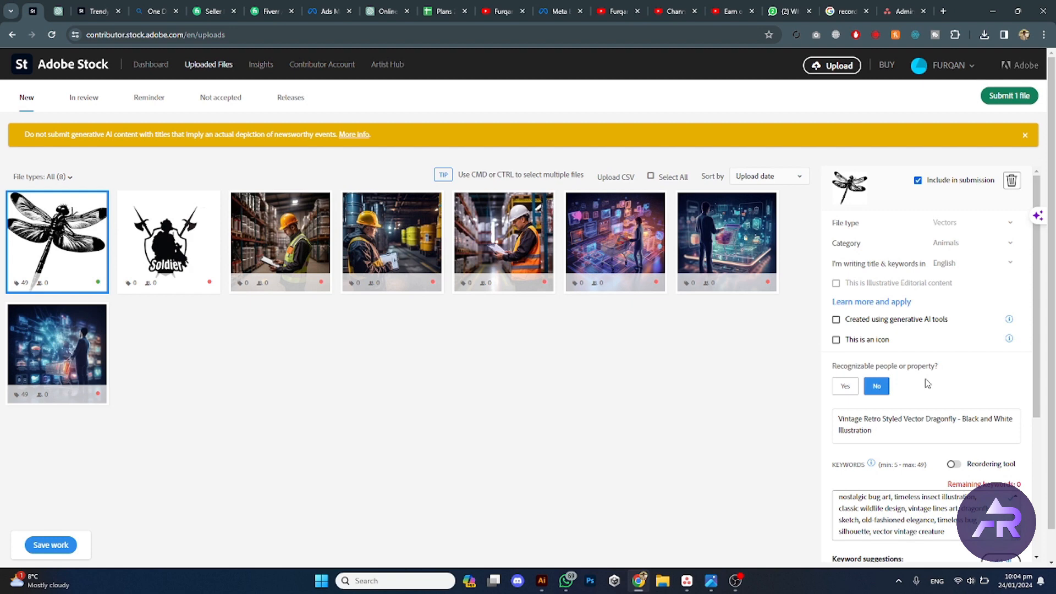
Step: Submit the dragonfly file, ticking both terms and conditions checkboxes before confirming the submission
scroll(925, 338, down, 5)
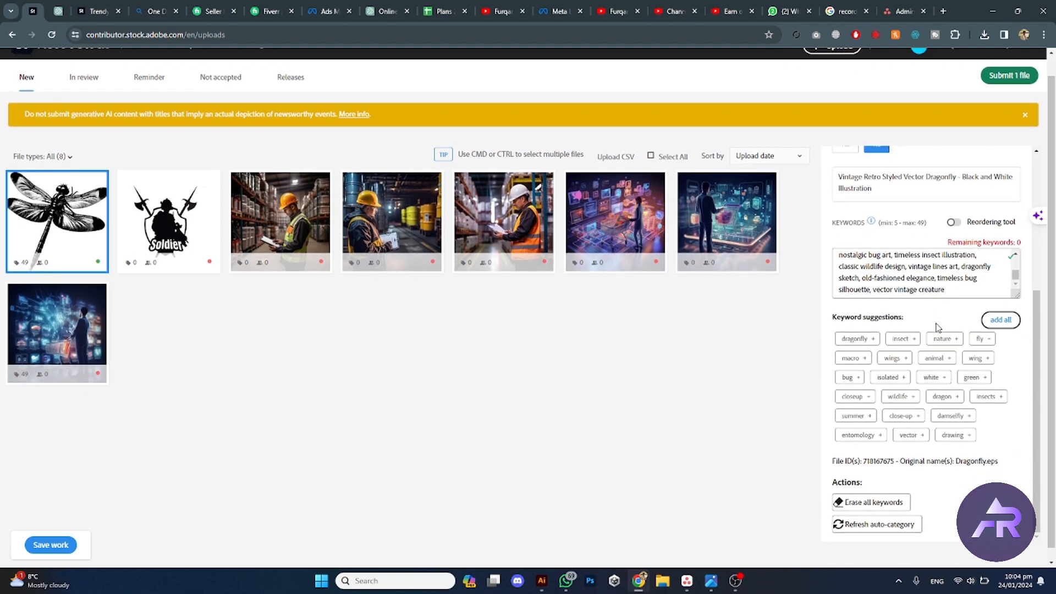
scroll(941, 326, up, 1)
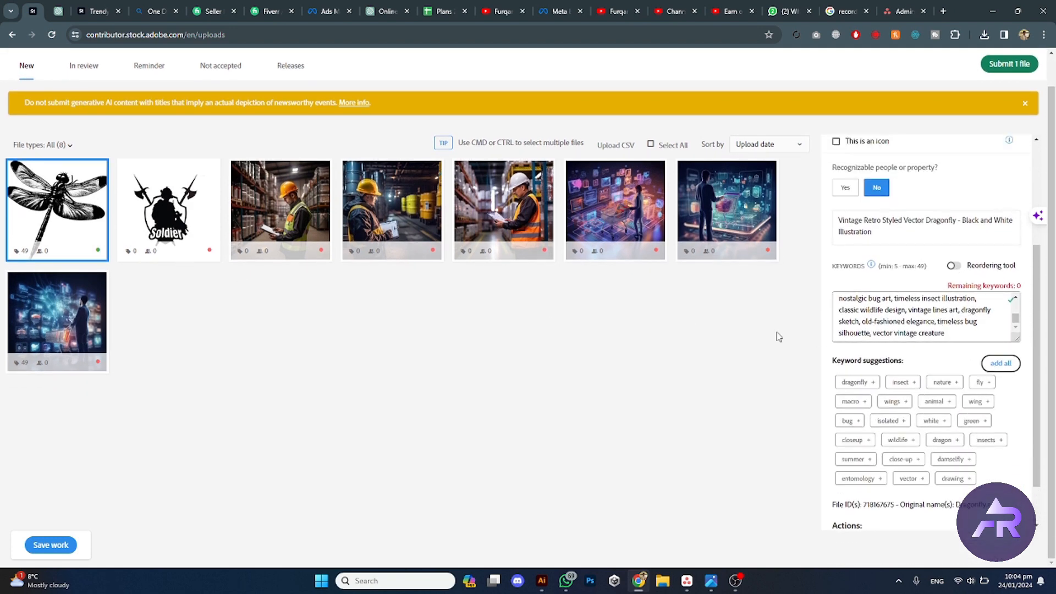
scroll(924, 319, up, 3)
click(994, 68)
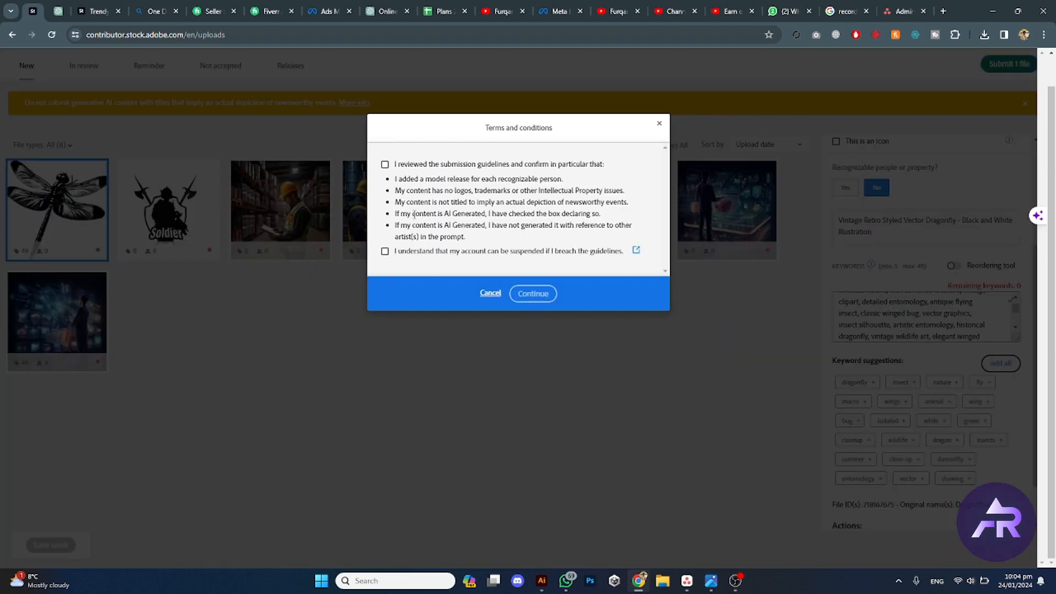
click(385, 164)
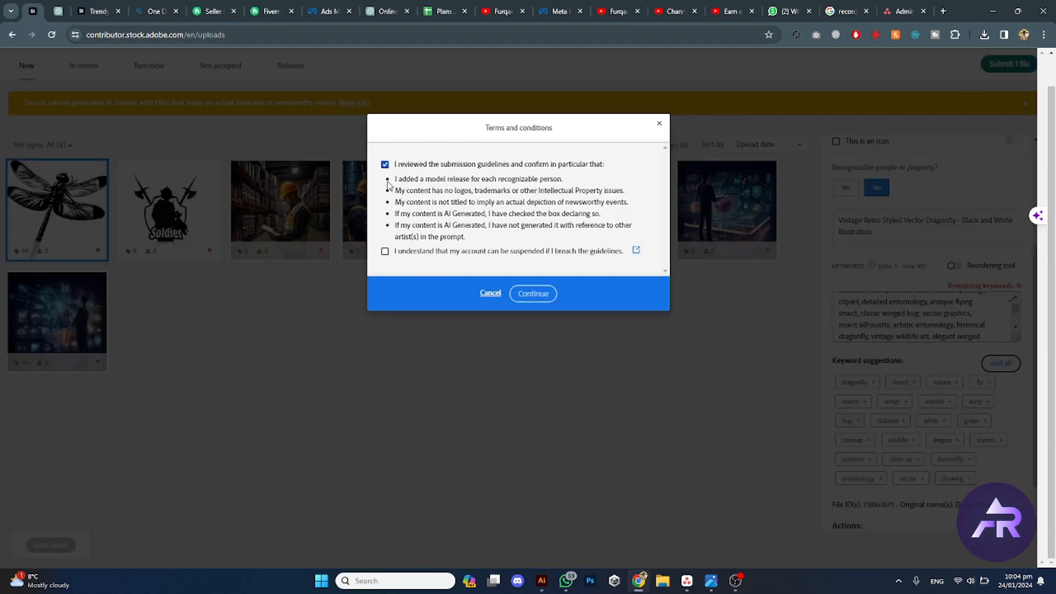
click(385, 252)
click(536, 294)
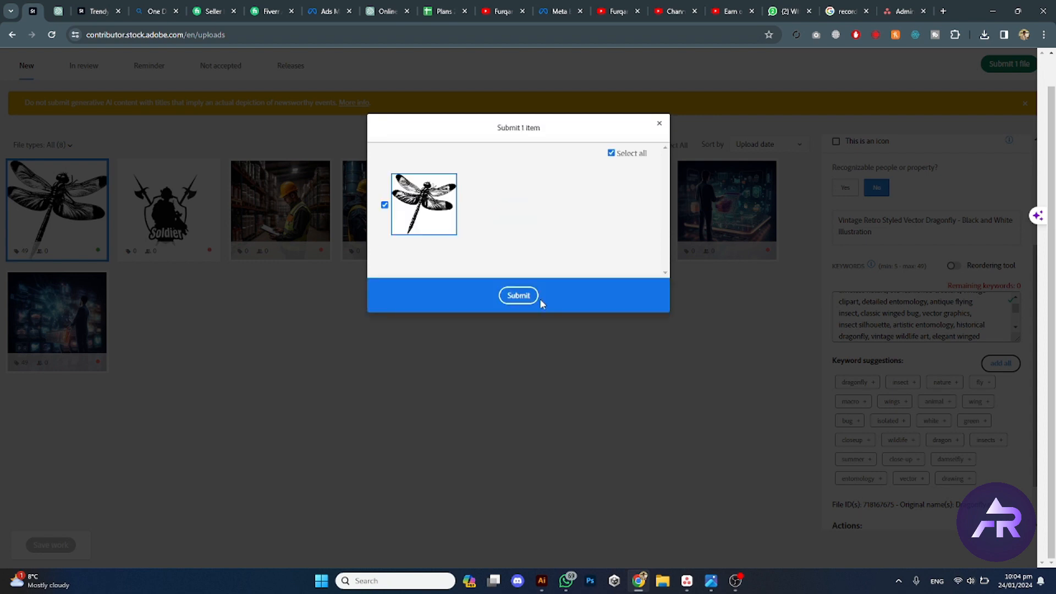
click(512, 301)
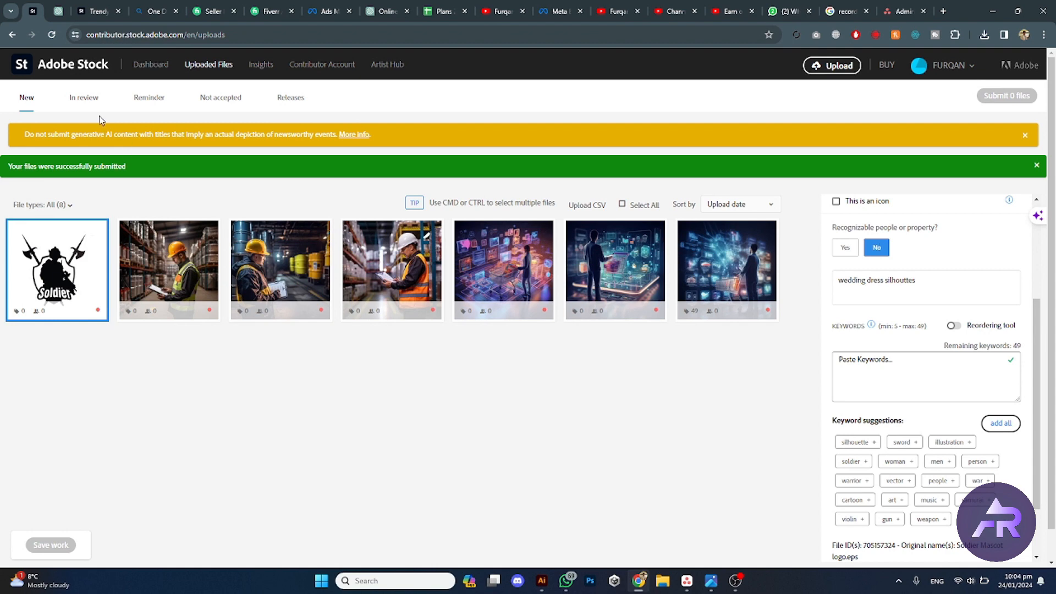
Step: Browse the contributor portfolio pages and return to the dashboard
click(85, 99)
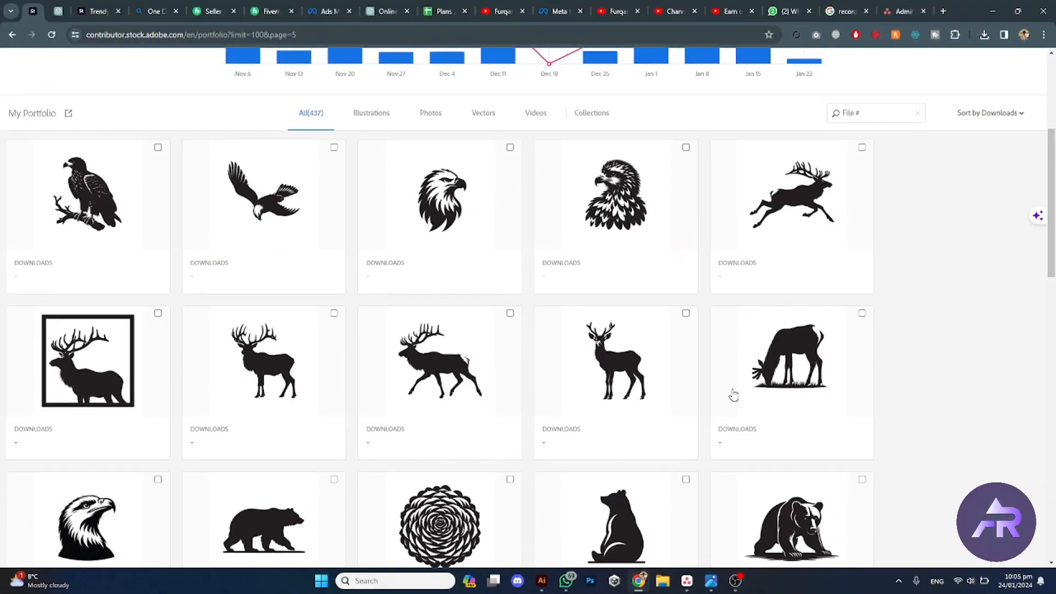
scroll(138, 260, down, 6)
scroll(137, 259, down, 9)
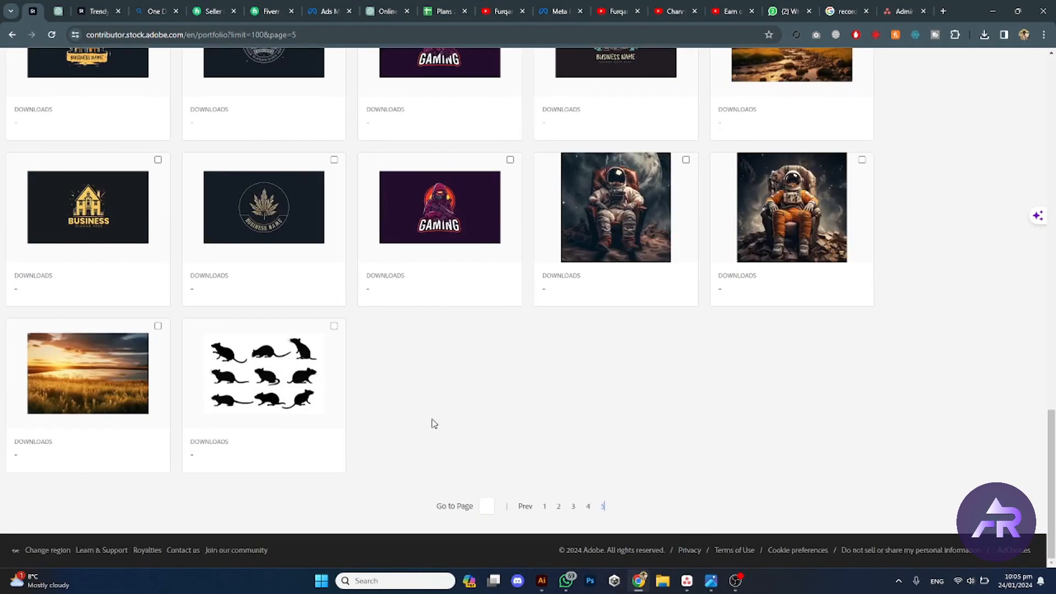
scroll(710, 338, up, 5)
drag(1053, 416, 1053, 110)
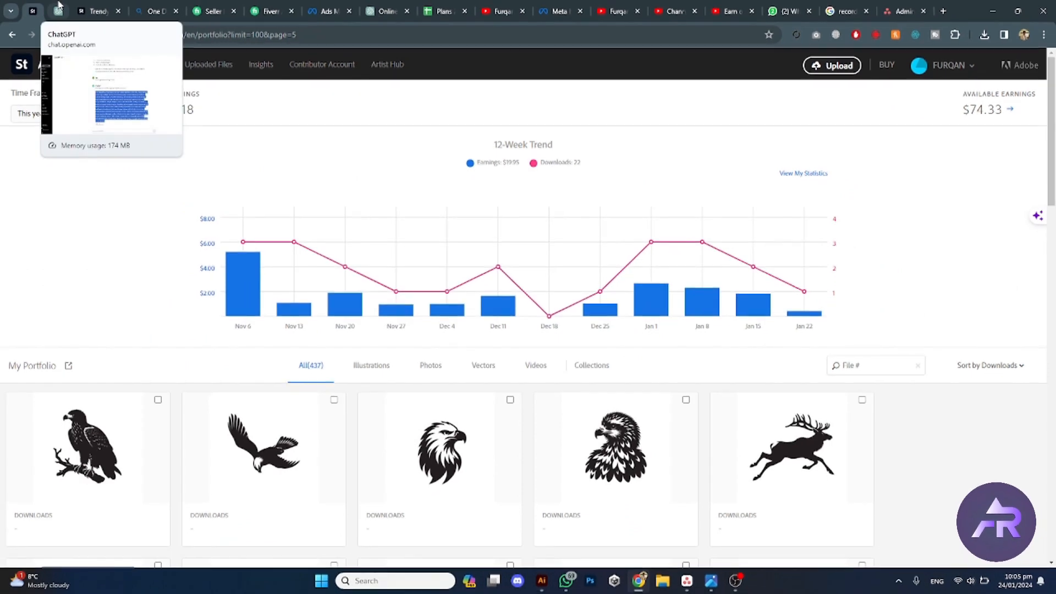
click(59, 7)
click(40, 6)
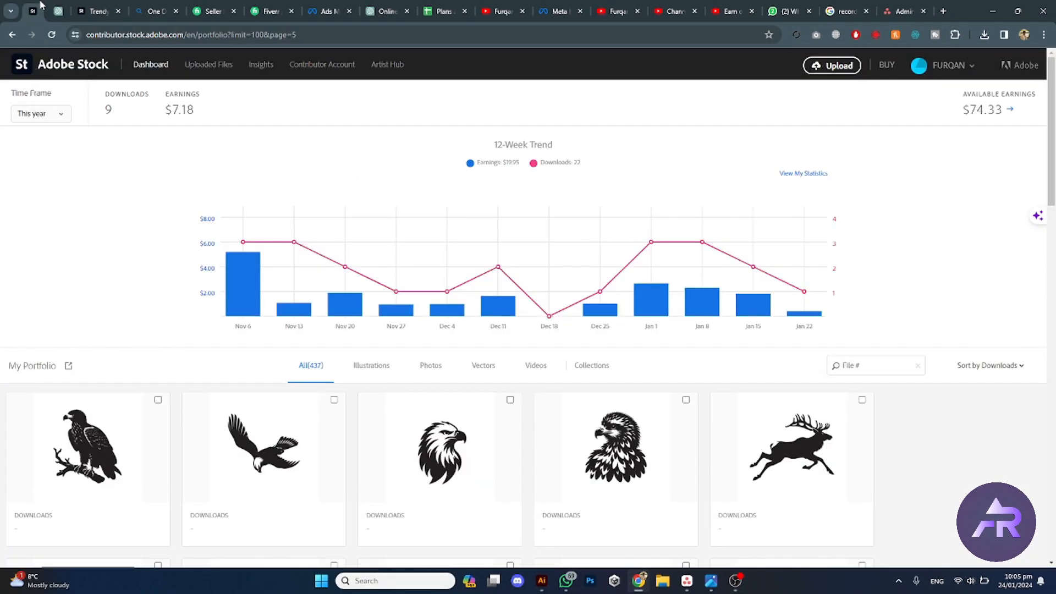